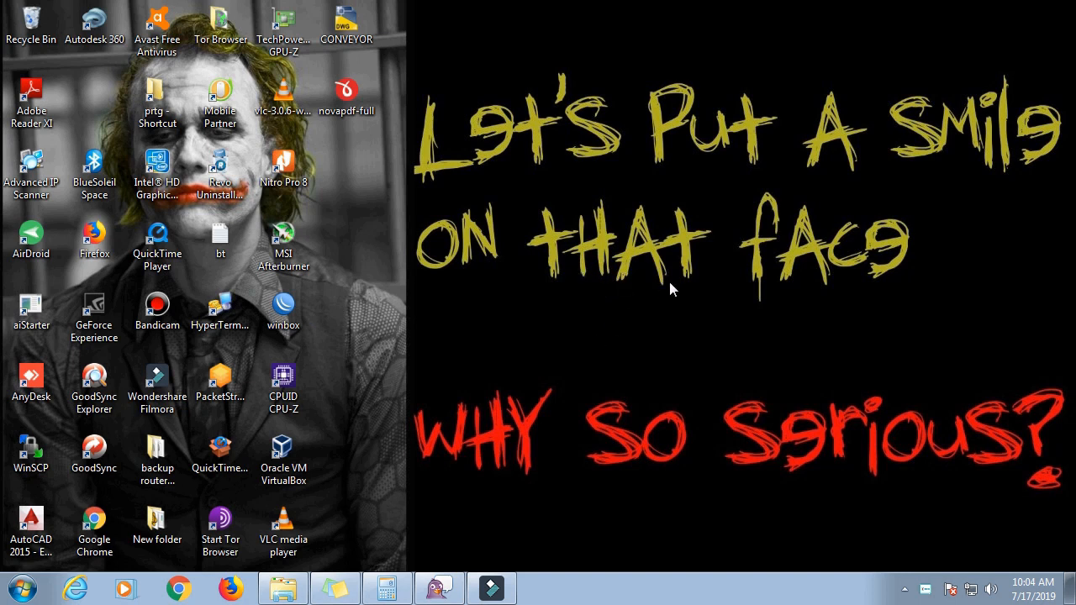
- Start WinBox, connect to the router at 192.168.0.1, and briefly view its interface list
double_click(302, 312)
left_click(580, 309)
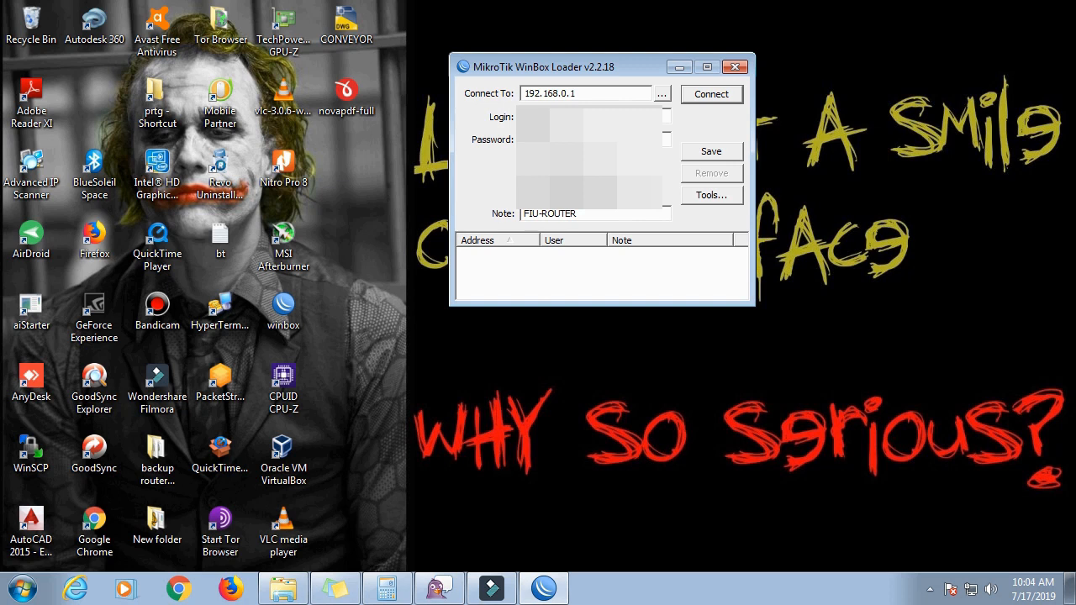
left_click(696, 99)
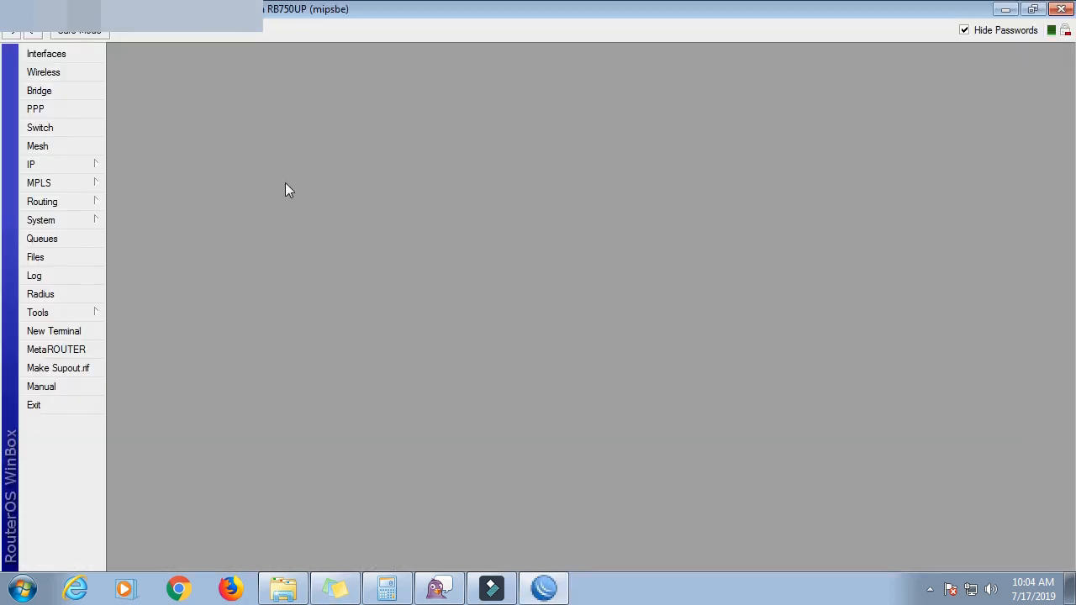
left_click(46, 55)
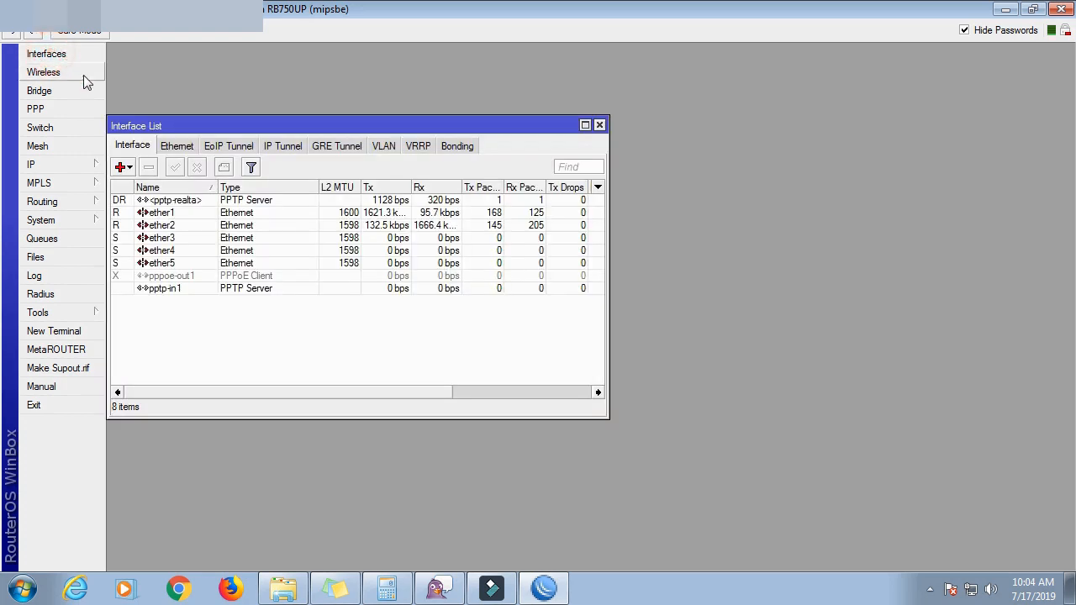
left_click(599, 125)
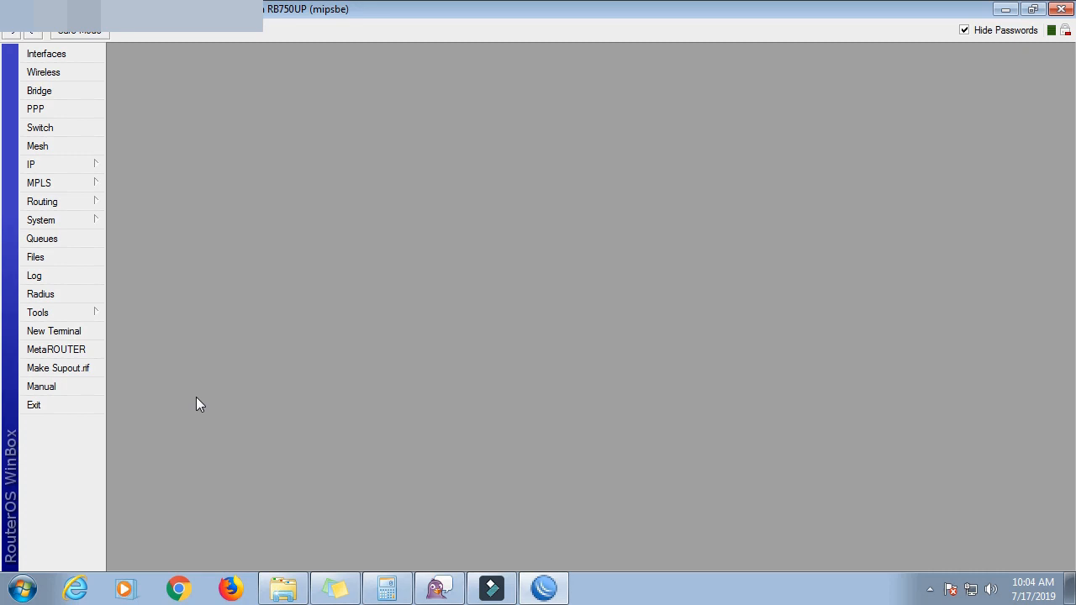
- Open the router's email settings and examine the configured mail server address
left_click(78, 308)
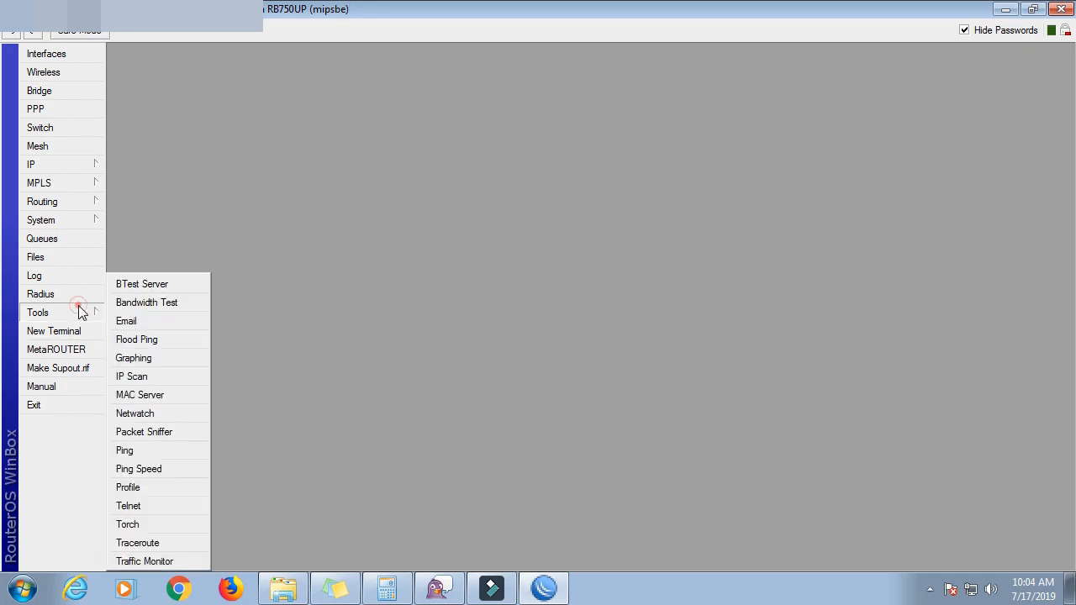
left_click(164, 323)
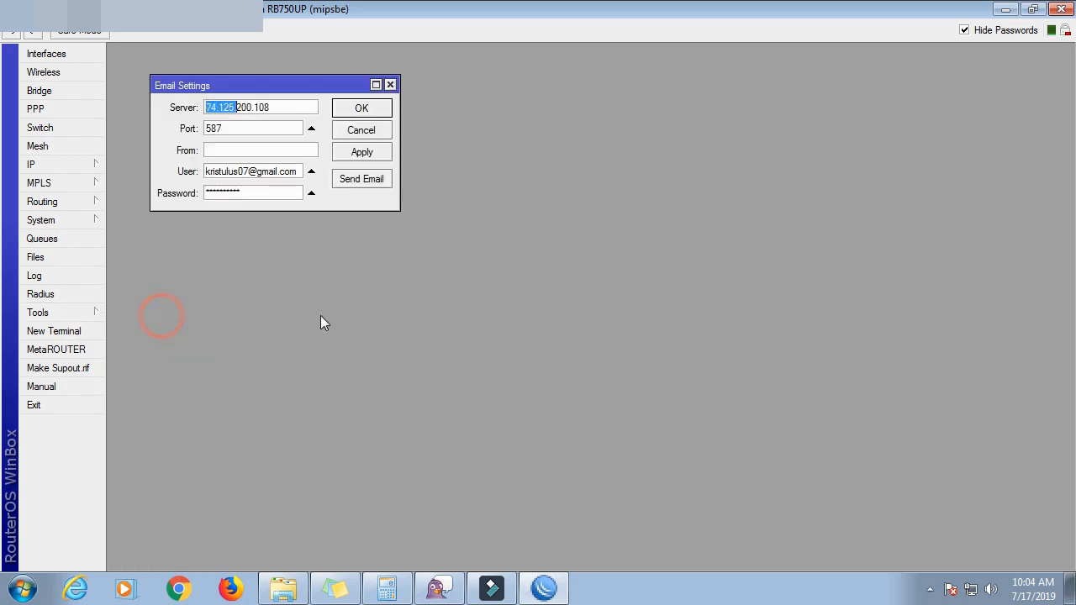
left_click_drag(294, 84, 481, 60)
double_click(437, 82)
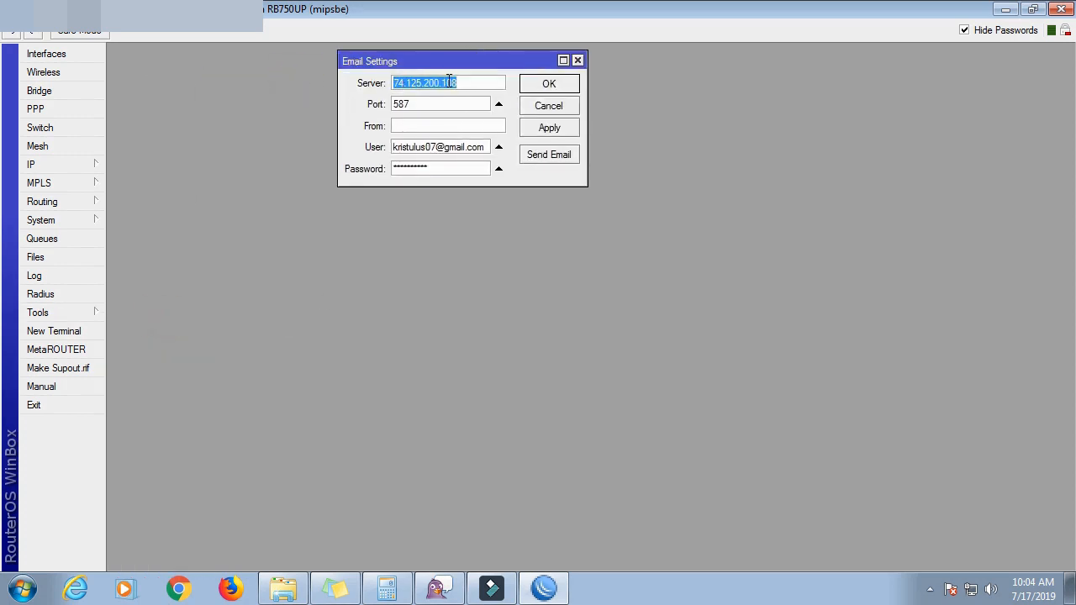
left_click(414, 83)
double_click(414, 82)
left_click(927, 523)
- Switch to a Command Prompt and ping smtp.gmail.com, stopping it after a few replies
left_click(23, 590)
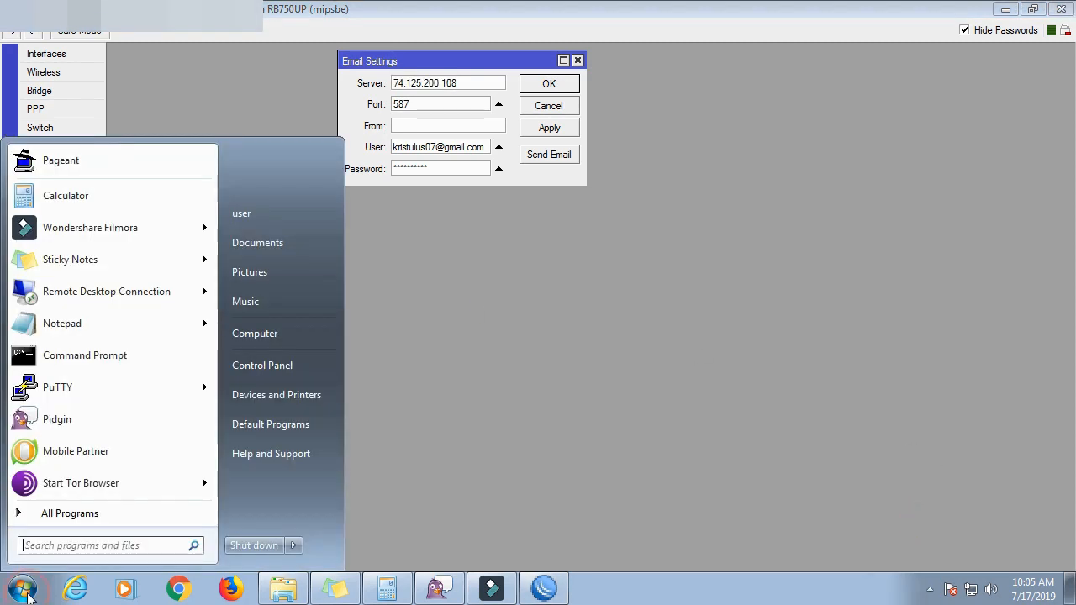
type("cmd")
key("Return")
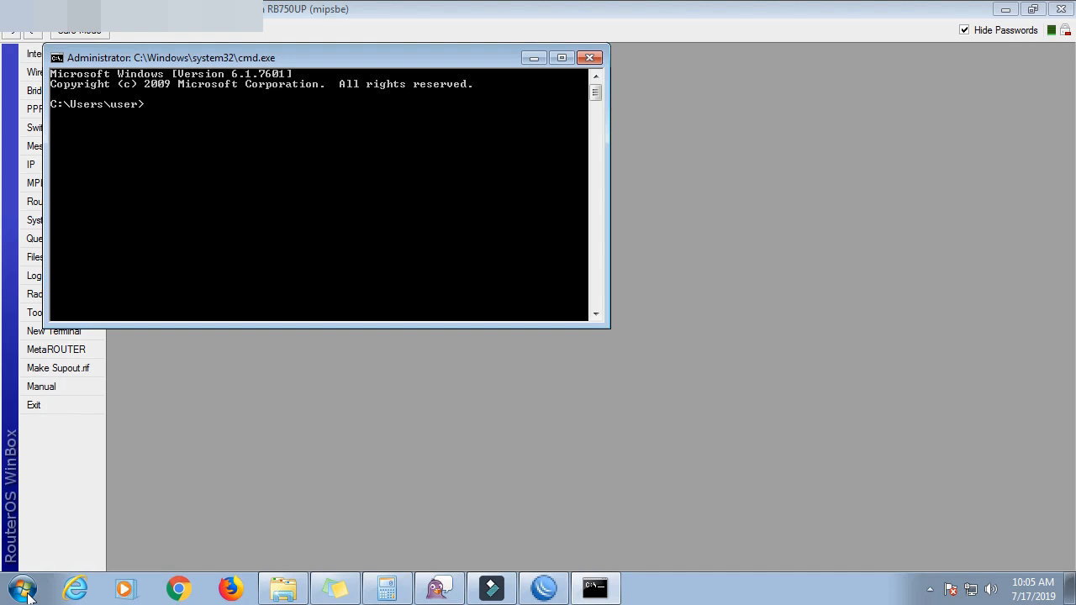
left_click_drag(458, 59, 734, 273)
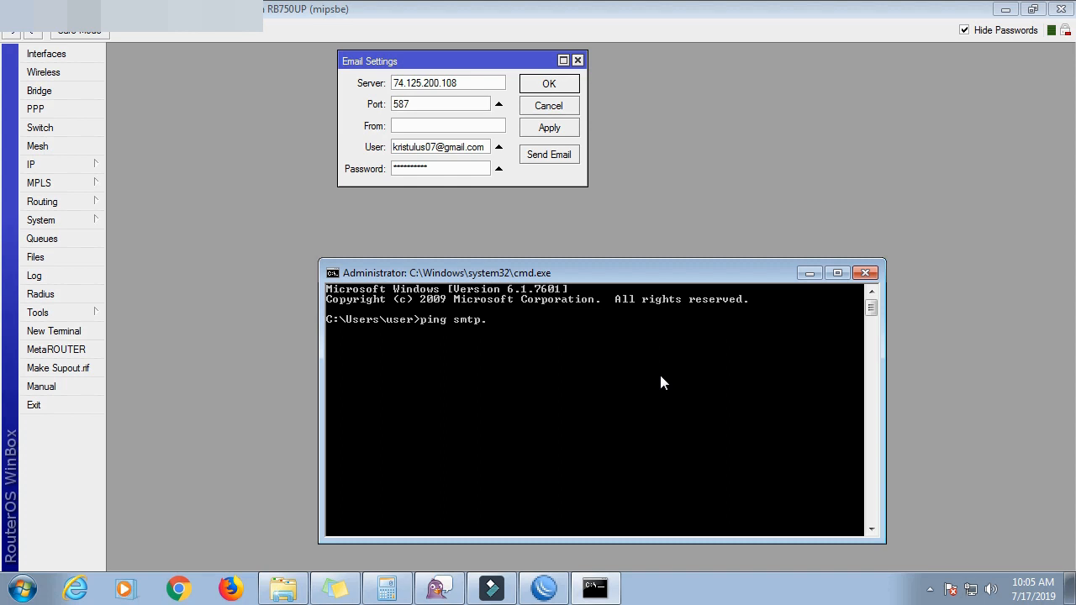
type("mail.com")
key("Return")
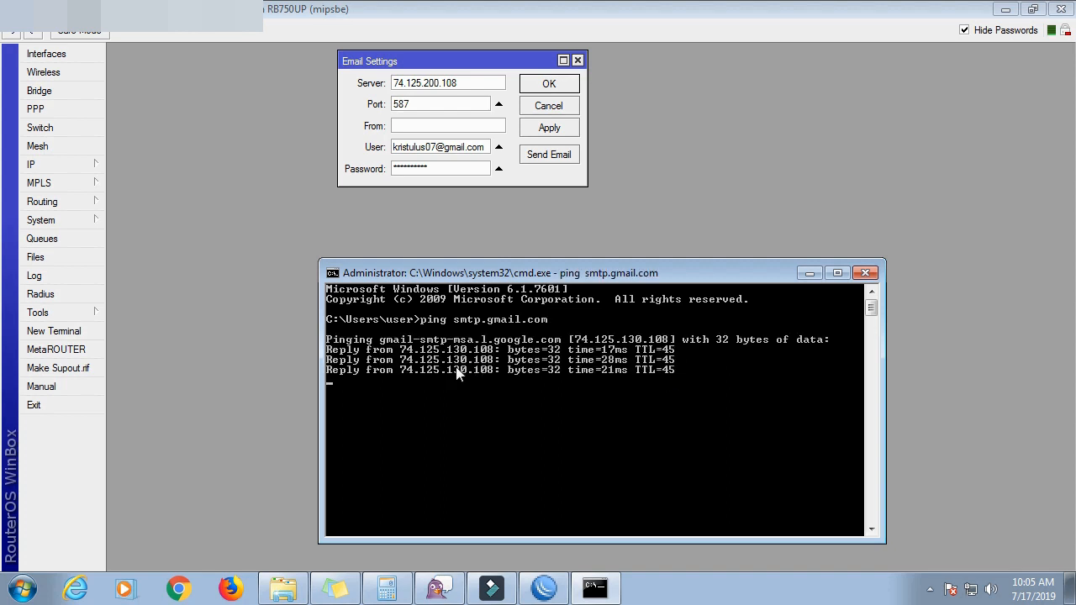
key("ctrl+c")
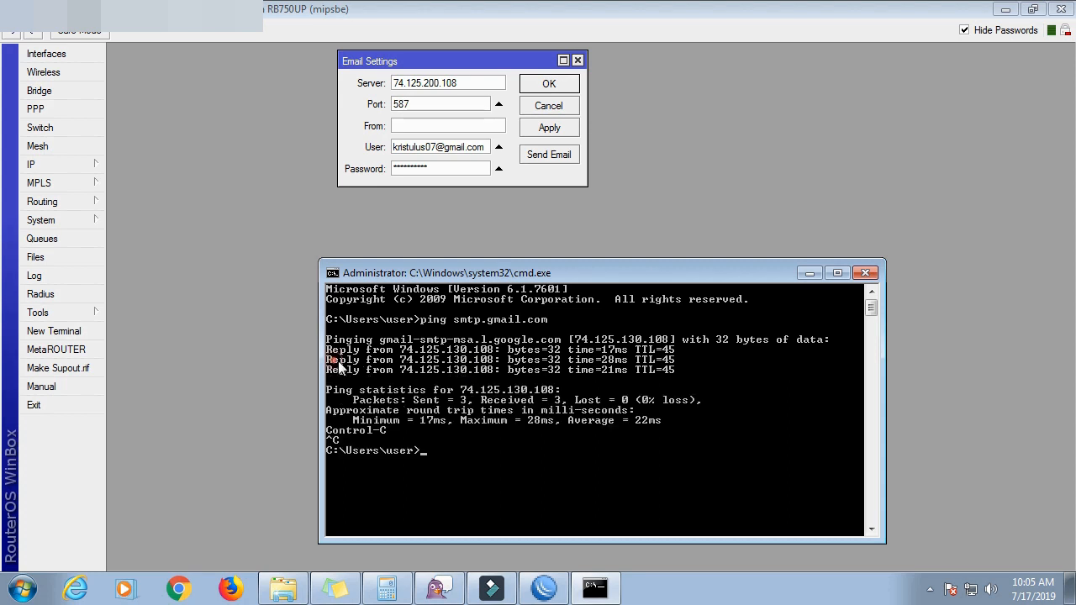
- Mark the server's IP address in the ping replies, and close the Command Prompt
right_click(366, 362)
left_click(406, 374)
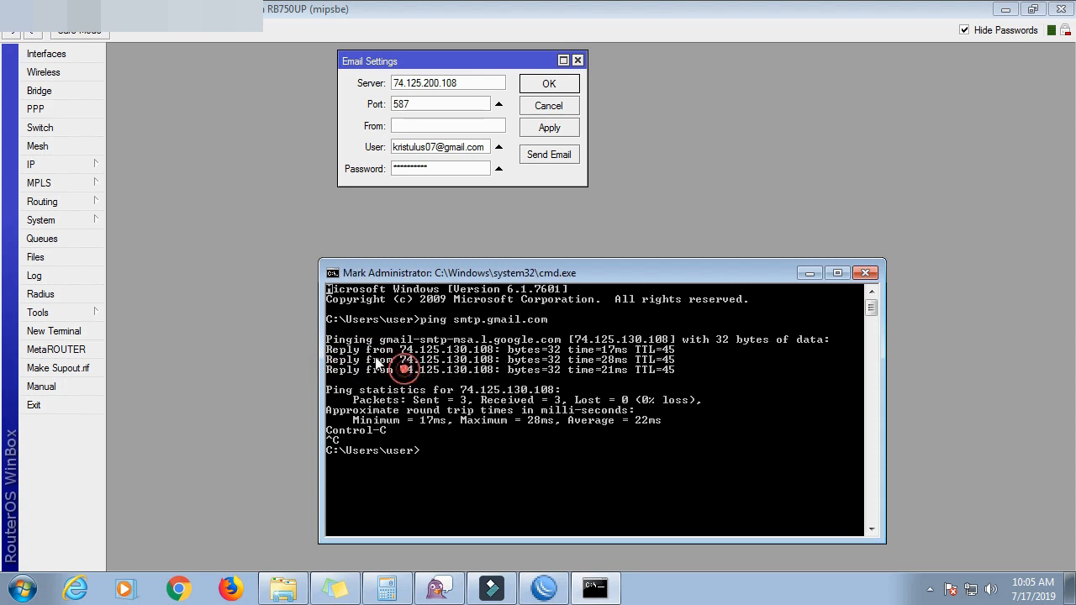
left_click(328, 361)
left_click_drag(329, 362, 485, 364)
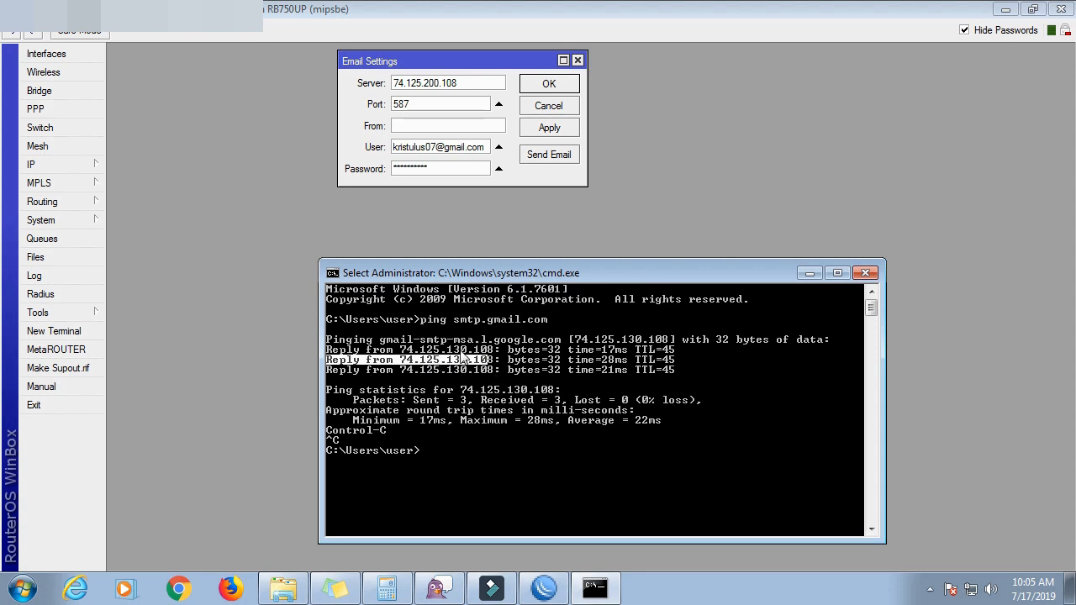
left_click(867, 274)
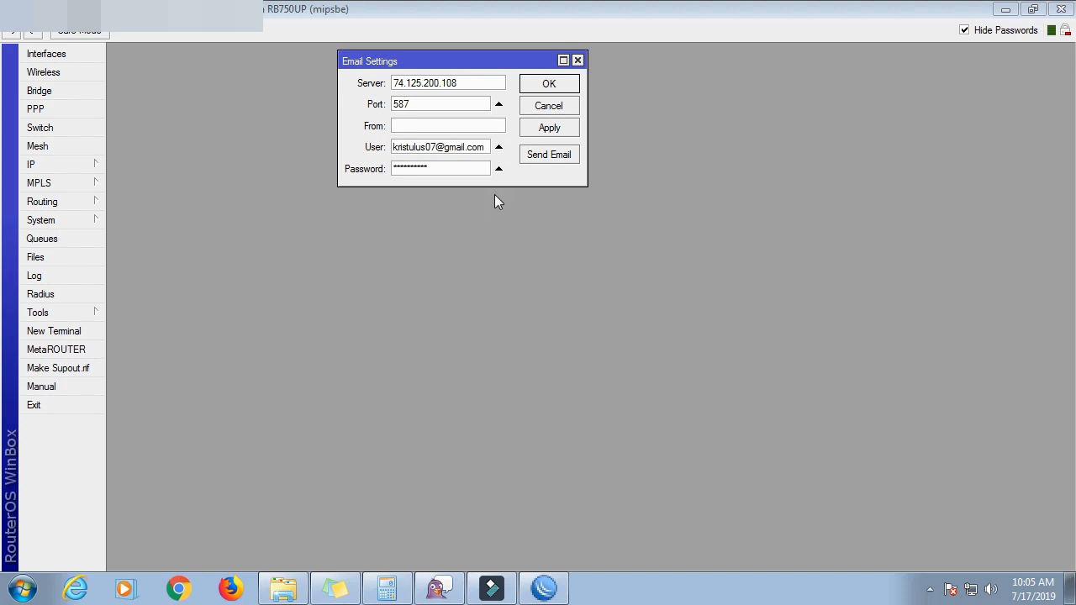
- Close and reopen the router's email settings, and move their window aside to free the workspace
left_click(578, 61)
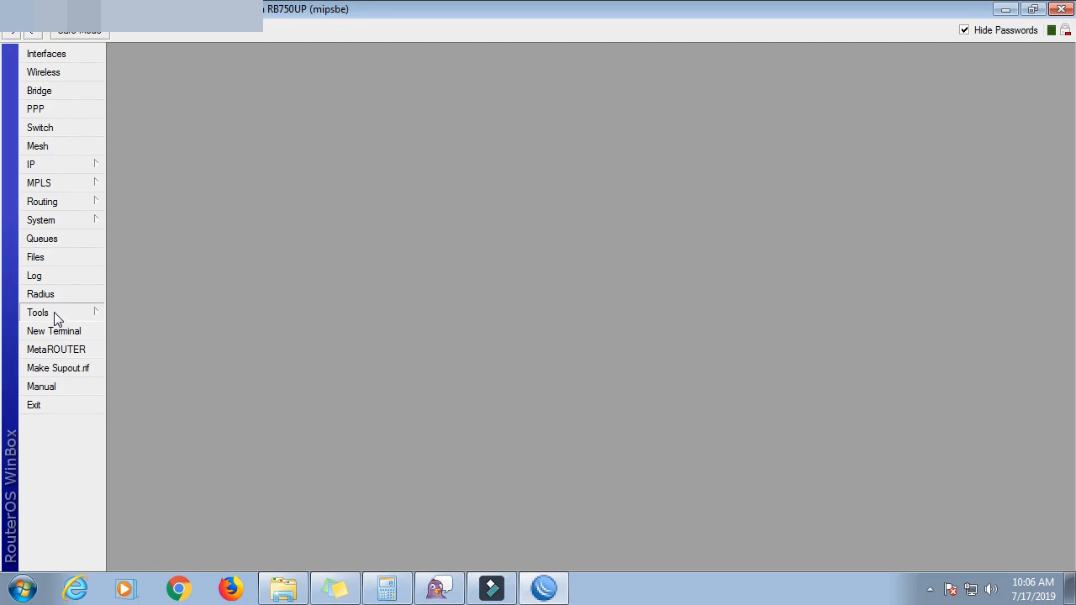
mouse_move(56, 312)
left_click(126, 321)
left_click_drag(492, 59, 940, 162)
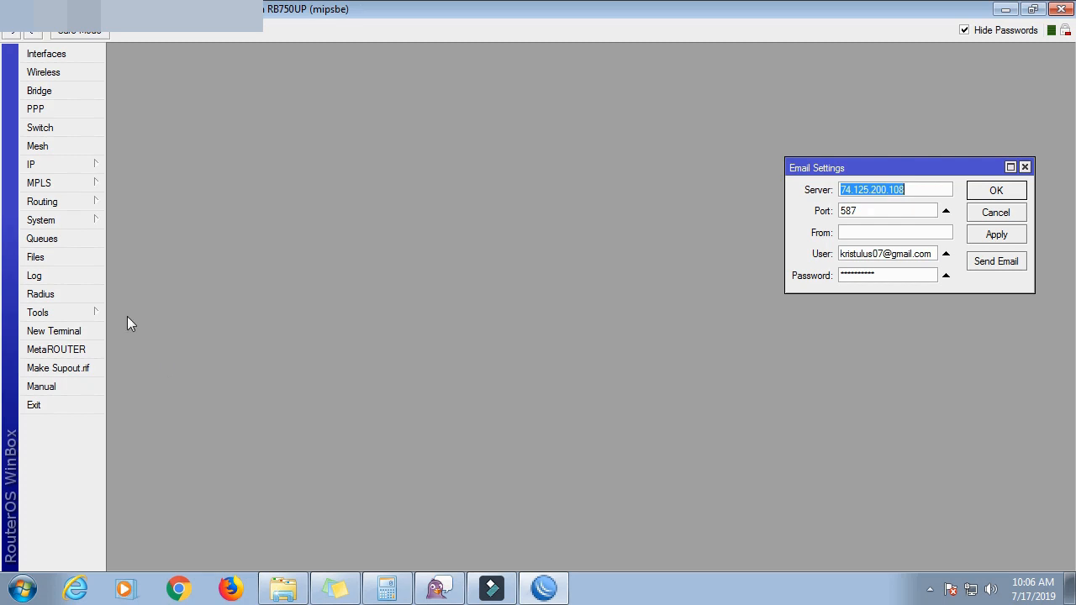
- Open the router's script list and look at a blank new script form, closing it without creating a script
left_click(76, 222)
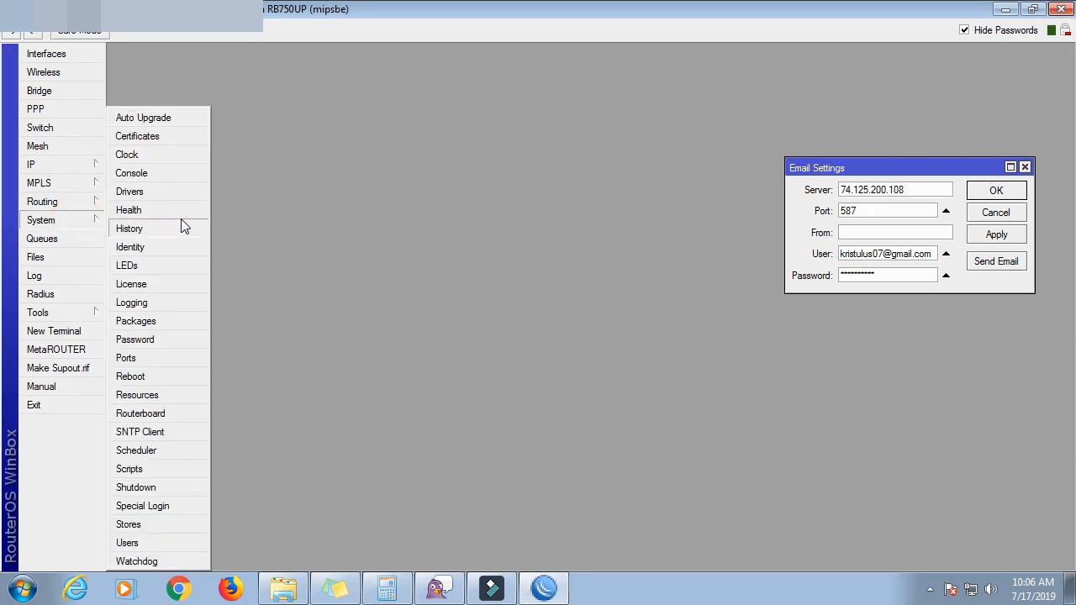
left_click(186, 469)
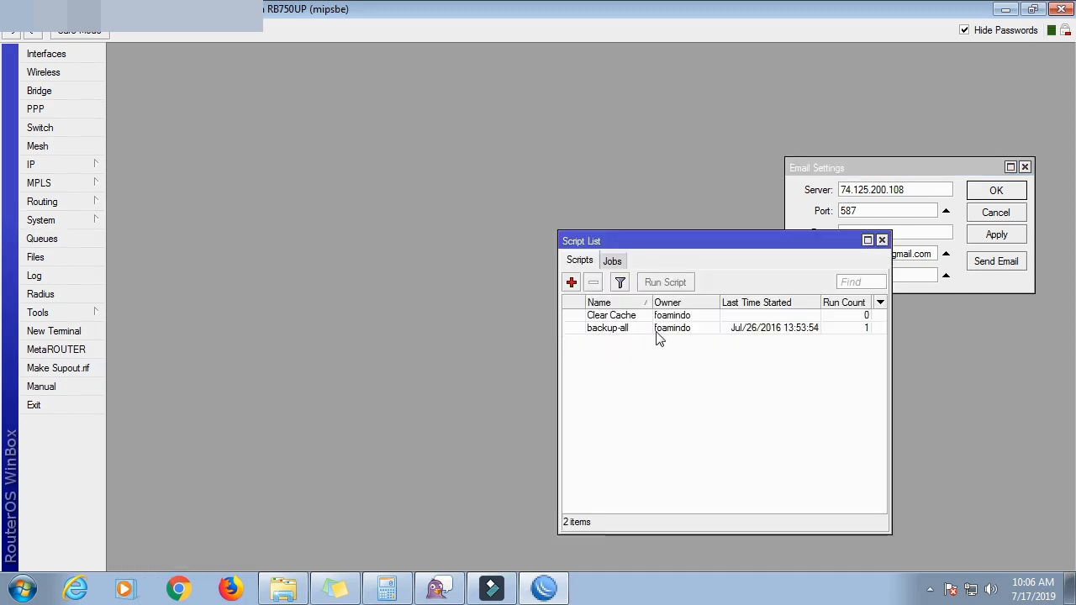
left_click_drag(724, 243, 504, 90)
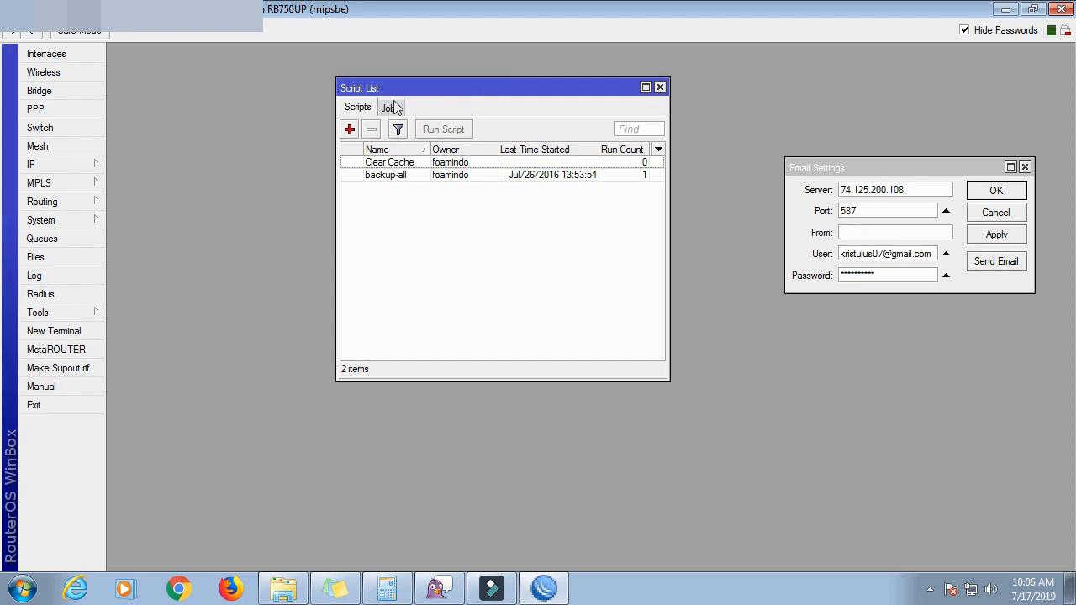
left_click(349, 130)
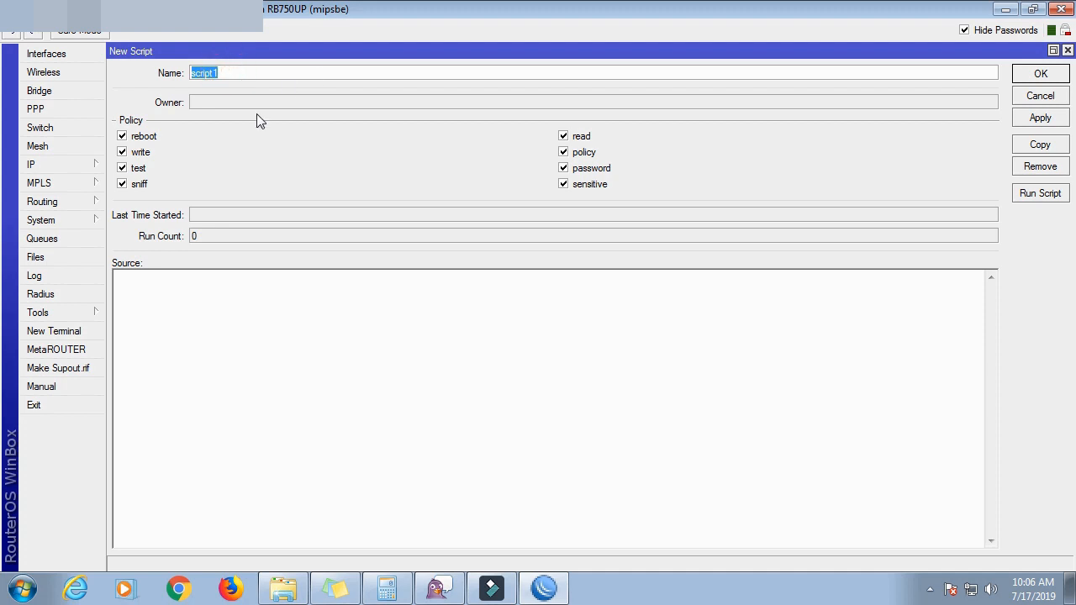
left_click(1068, 50)
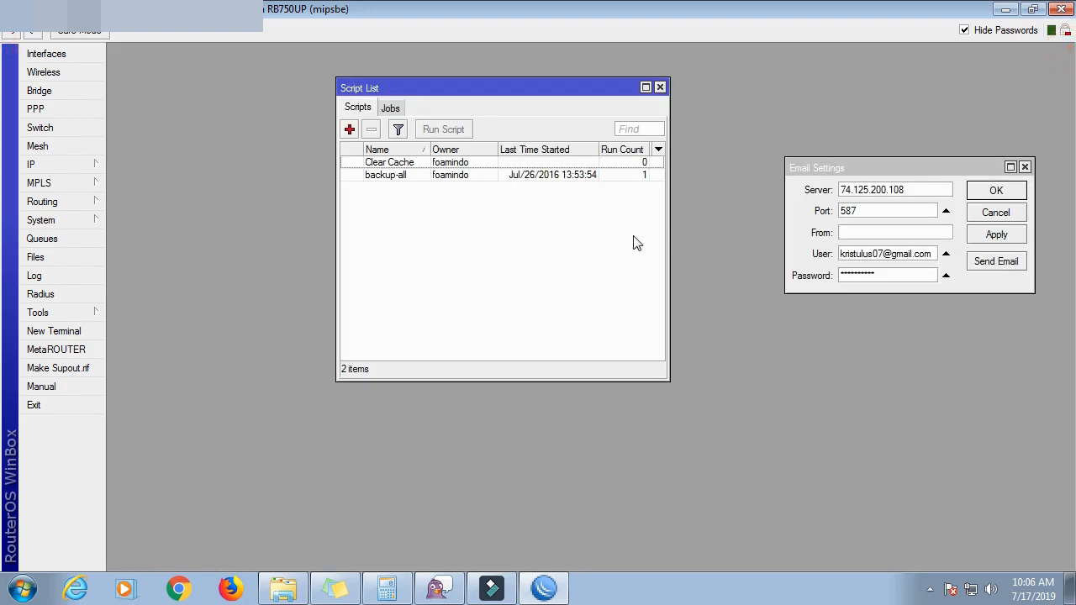
- Open the backup-all script and examine its name and its whole source, from variable declarations to backup, email and file removal
double_click(443, 175)
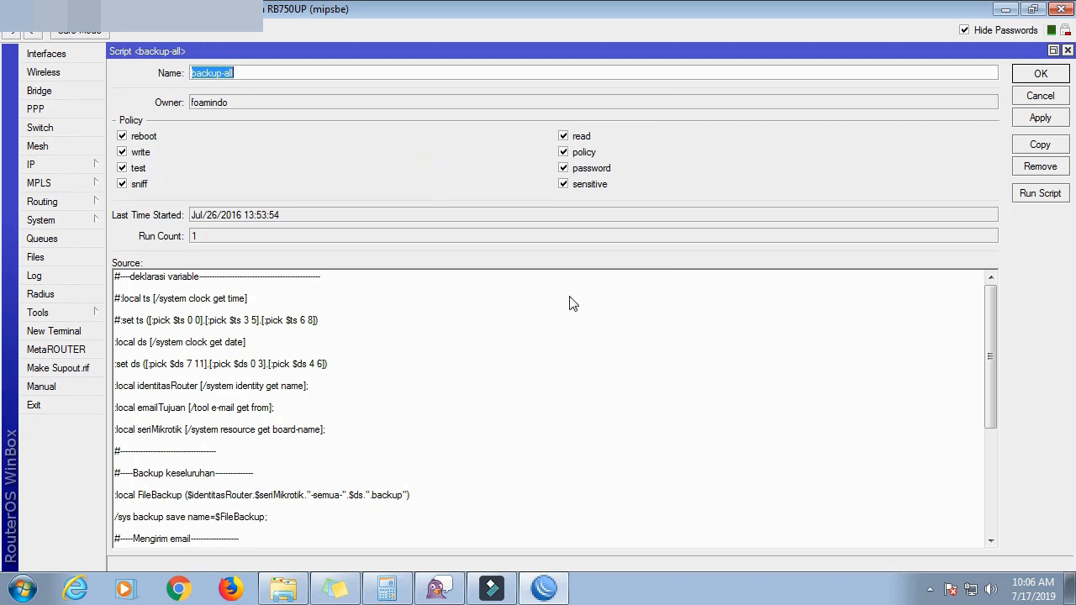
left_click_drag(193, 70, 234, 75)
left_click_drag(990, 296, 970, 281)
left_click_drag(993, 321, 993, 296)
left_click(233, 323)
double_click(231, 323)
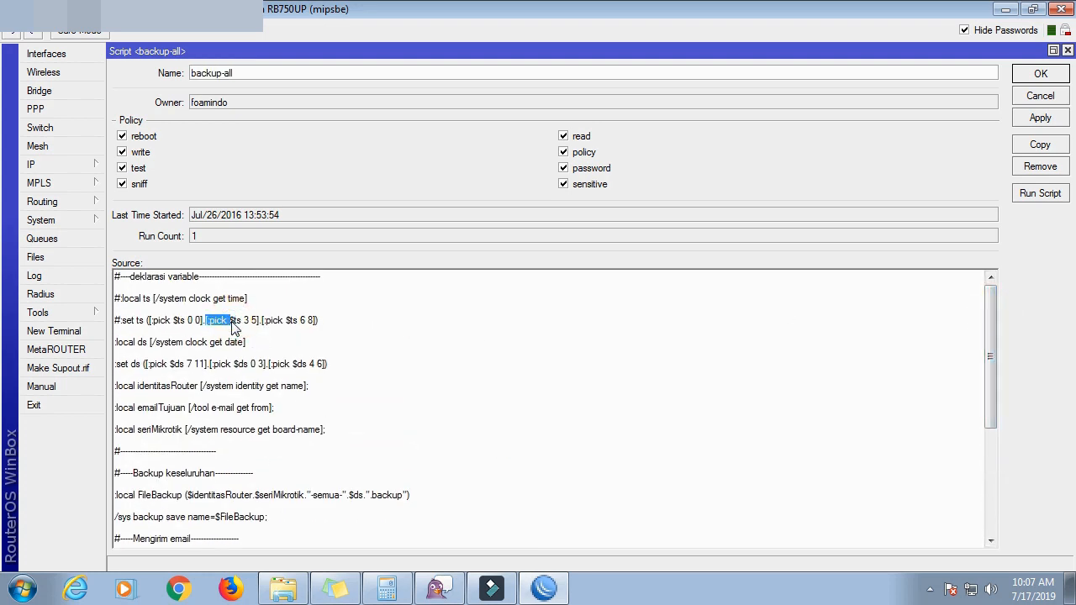
left_click(464, 305)
left_click_drag(992, 302, 994, 273)
left_click_drag(991, 326, 1008, 472)
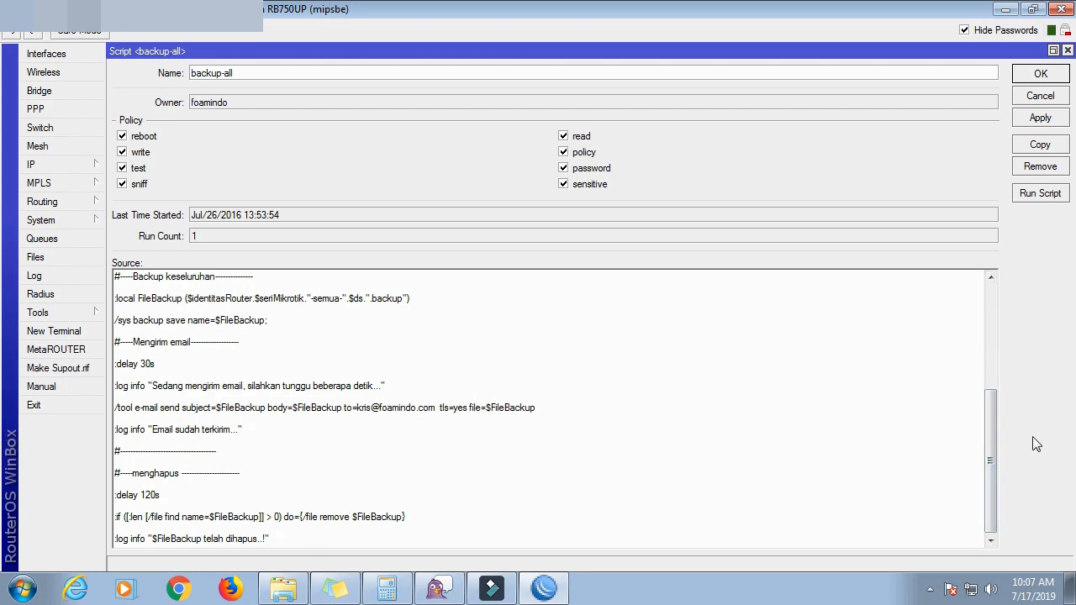
left_click_drag(995, 454, 994, 311)
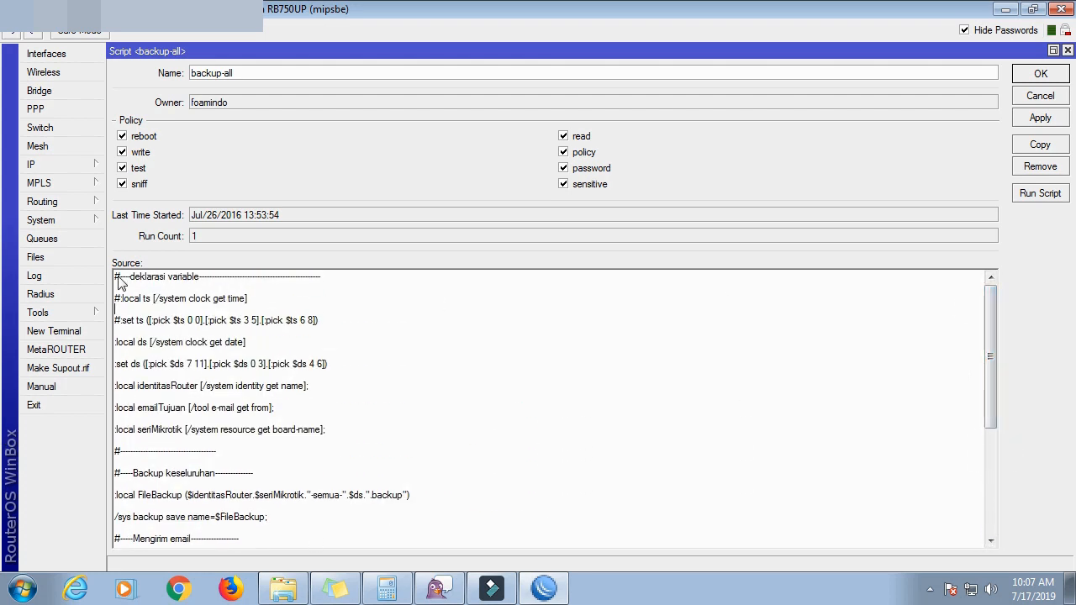
- Copy the entire source of the backup-all script and close the script without changes
right_click(243, 297)
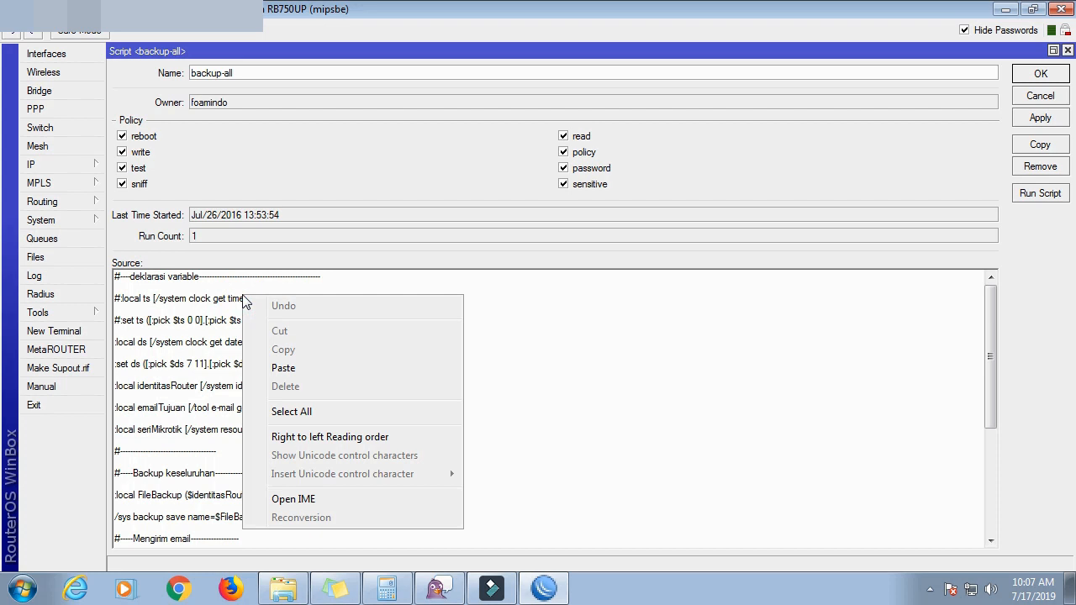
left_click(317, 415)
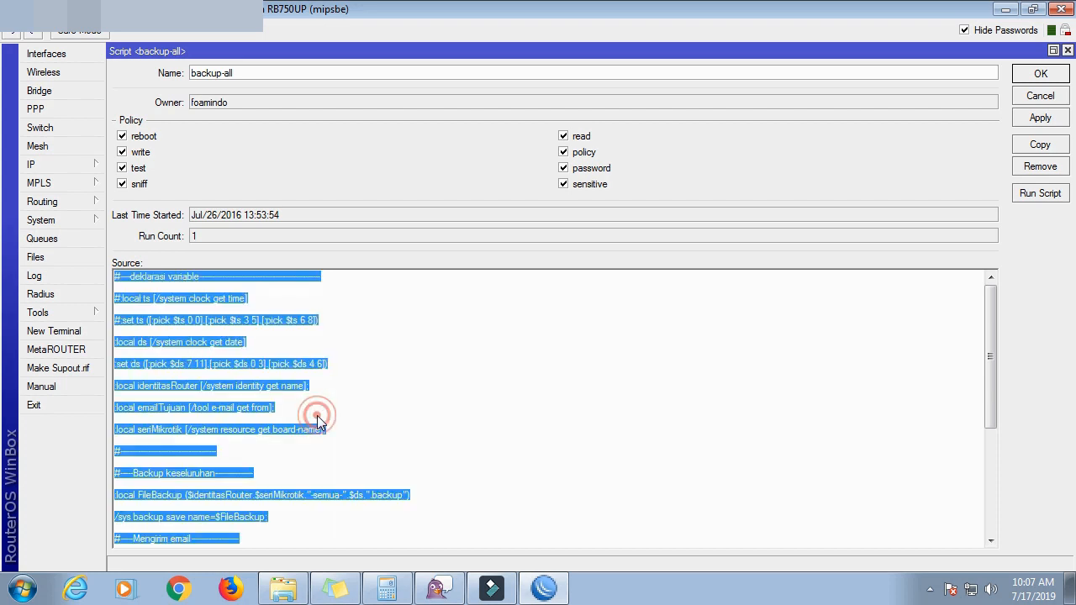
right_click(242, 364)
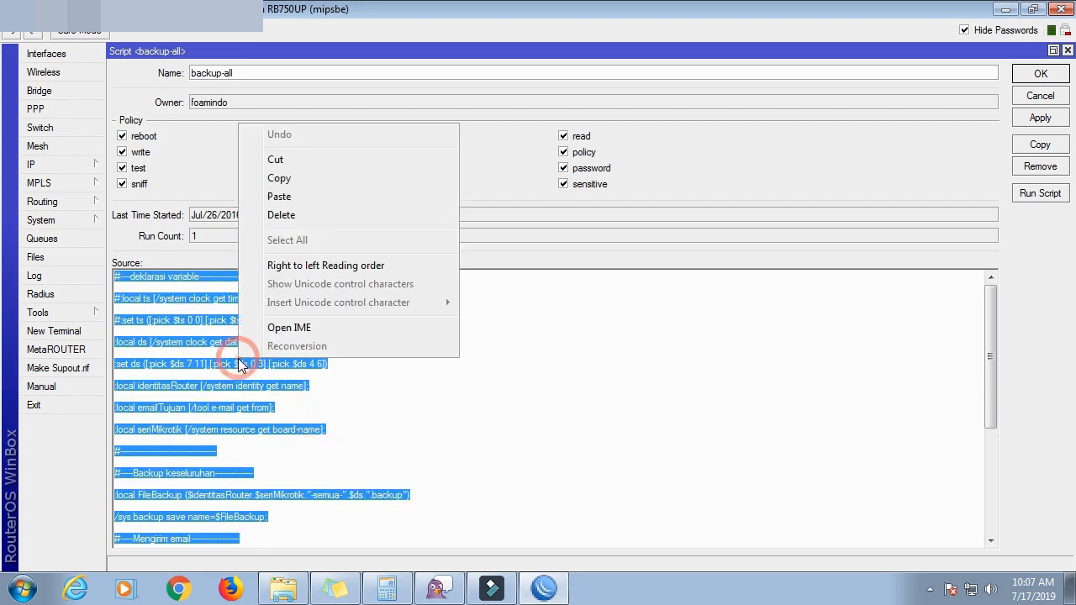
left_click(280, 178)
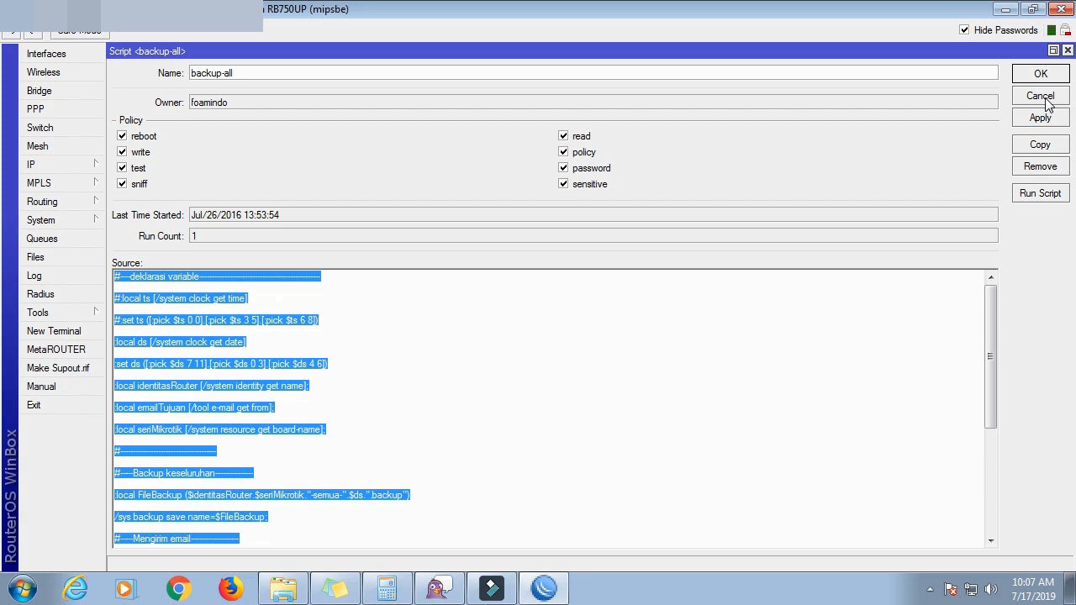
left_click(667, 503)
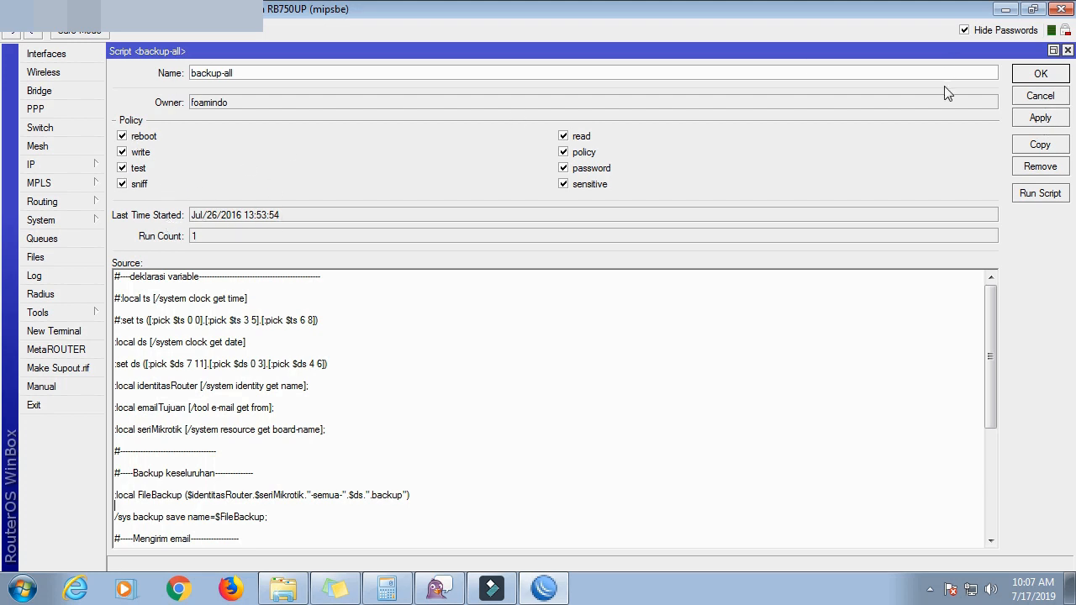
left_click(1034, 98)
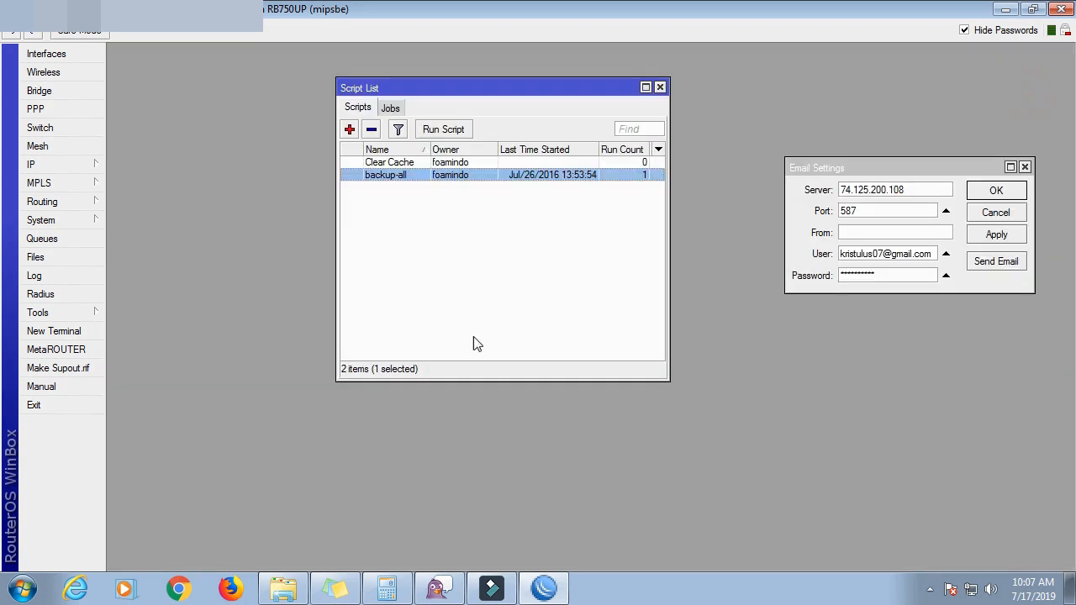
- Switch to Notepad with a new blank document
left_click(24, 590)
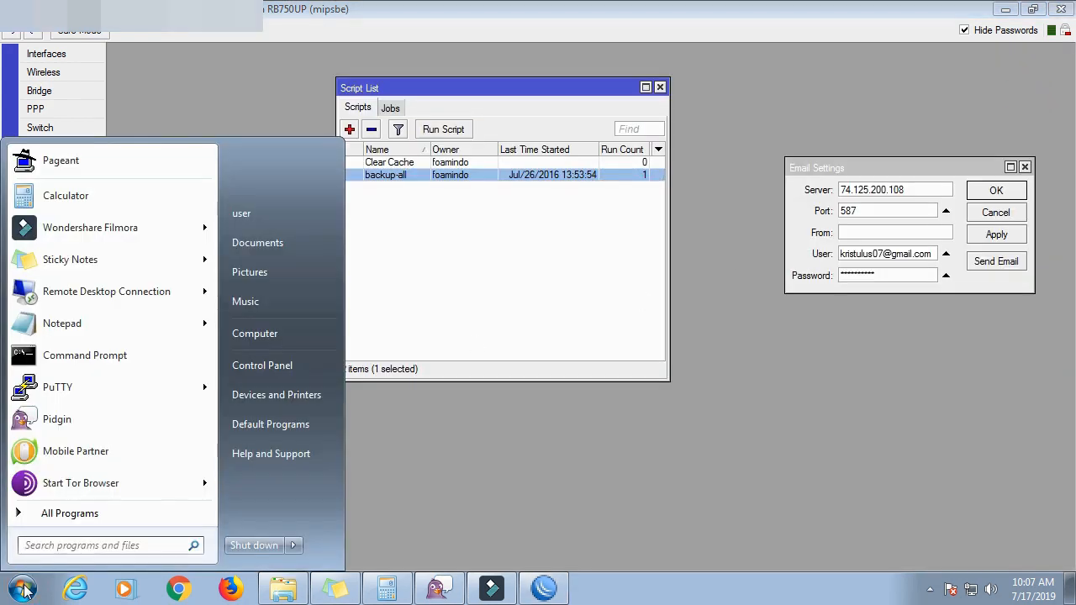
type("notepa")
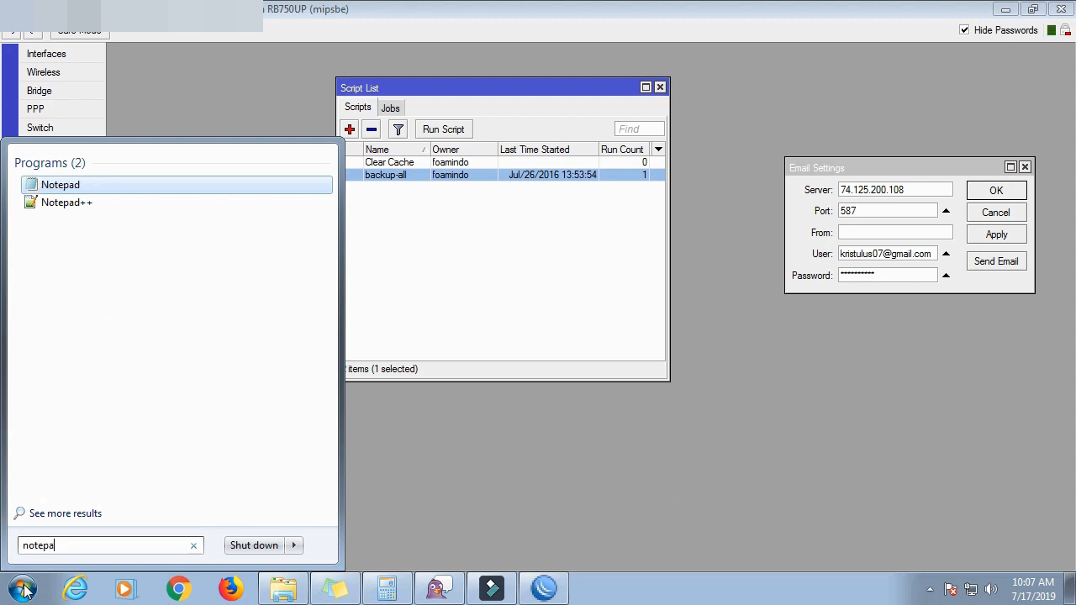
type("d")
key("Return")
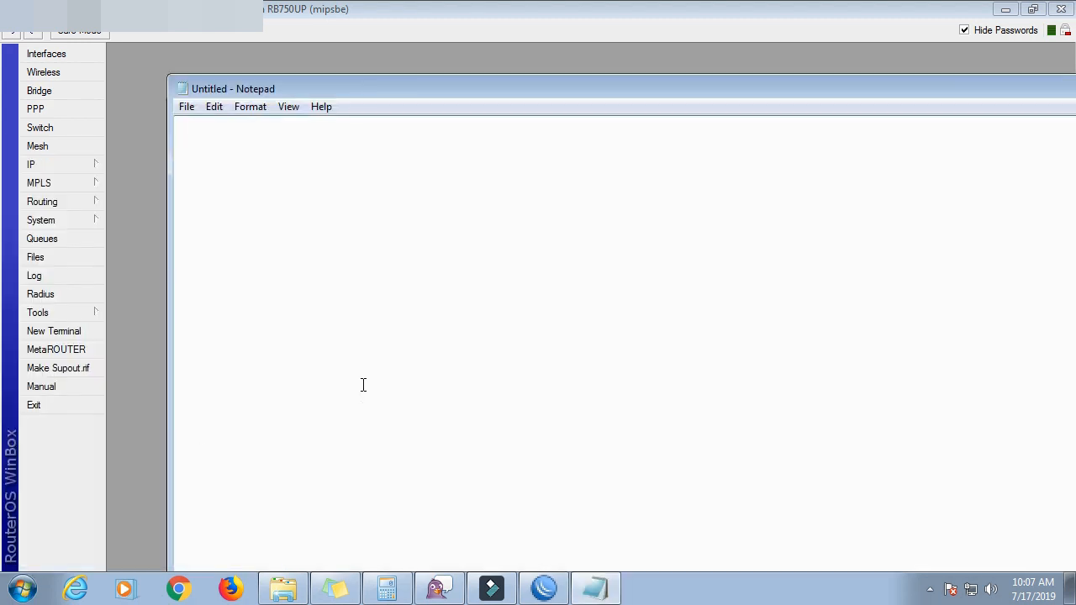
- Paste the copied backup script into the blank document and save it on the Desktop as "backup mikrotik config"
key("ctrl+v")
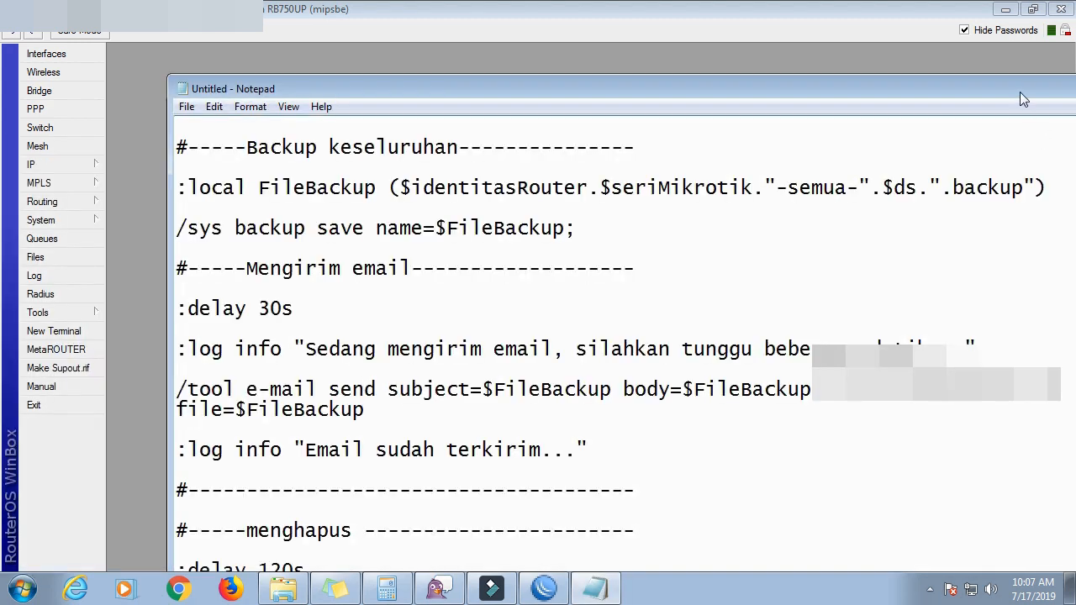
left_click_drag(942, 86, 877, 63)
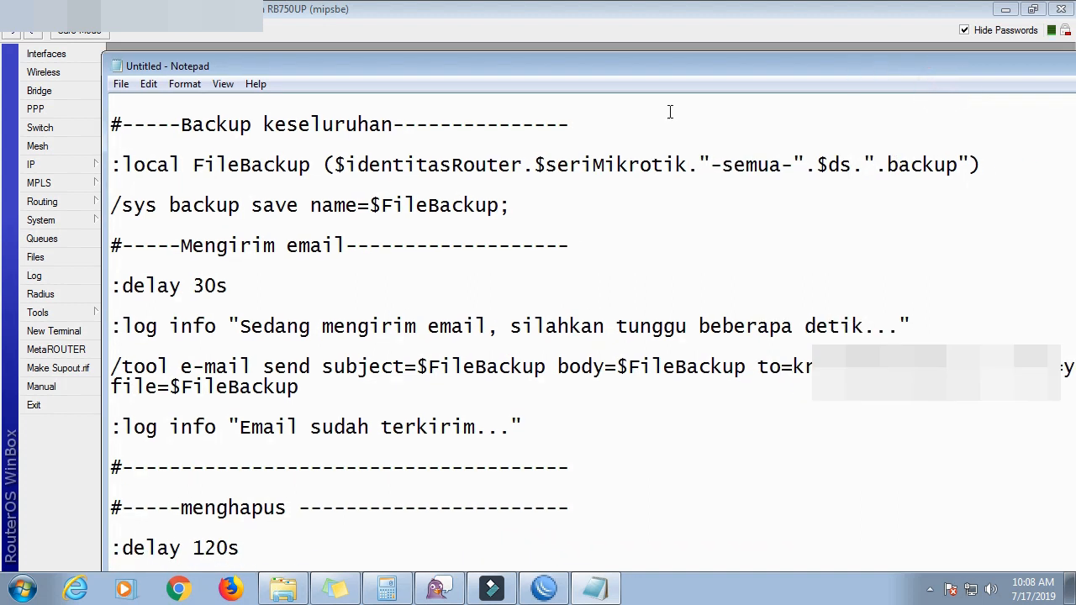
left_click(121, 84)
left_click(114, 142)
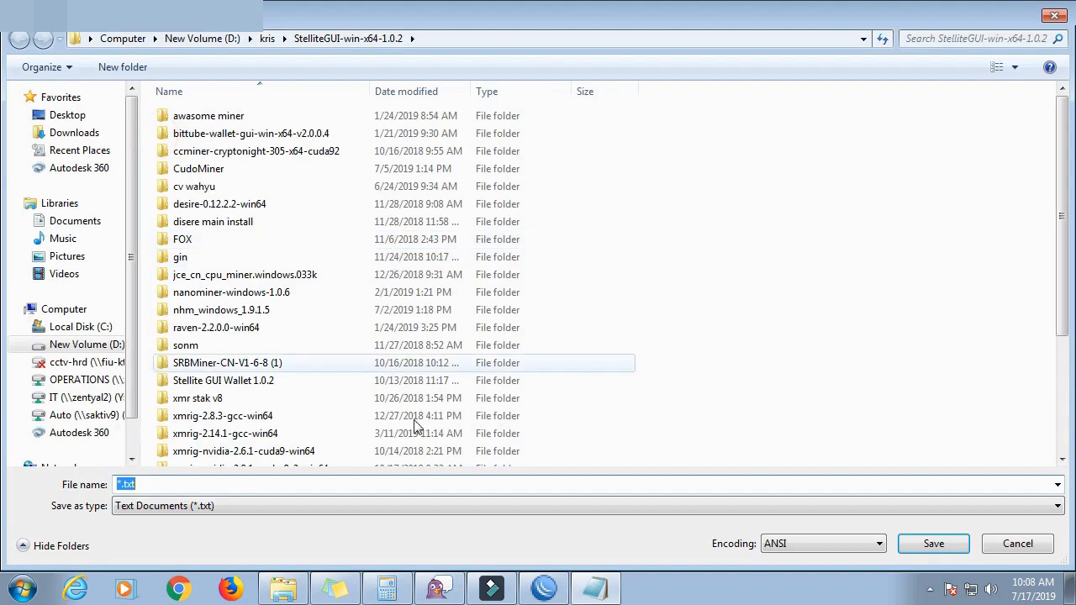
left_click(389, 485)
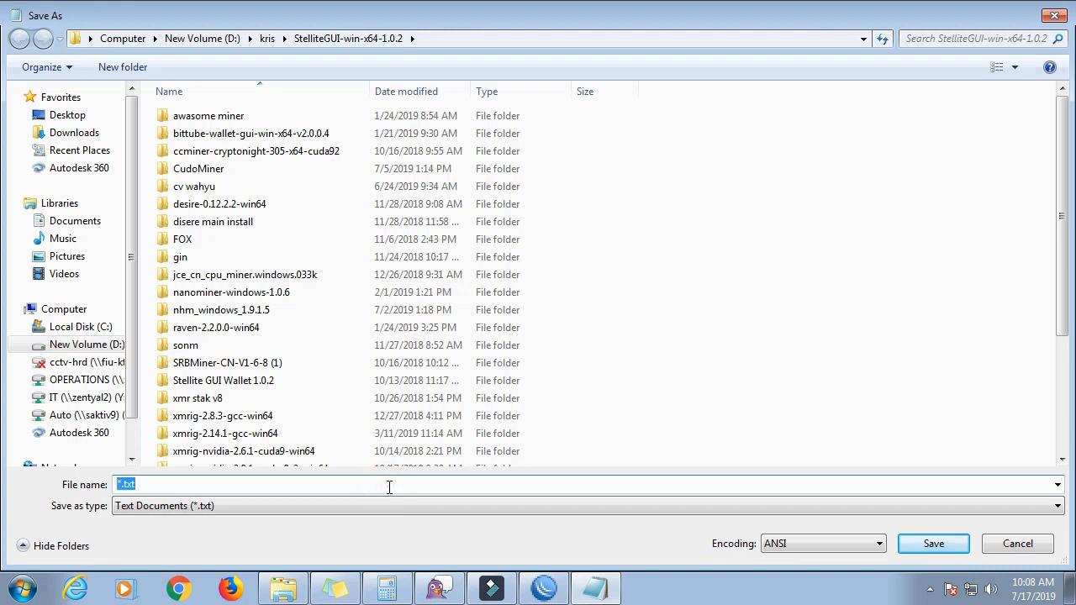
left_click(67, 115)
left_click(206, 485)
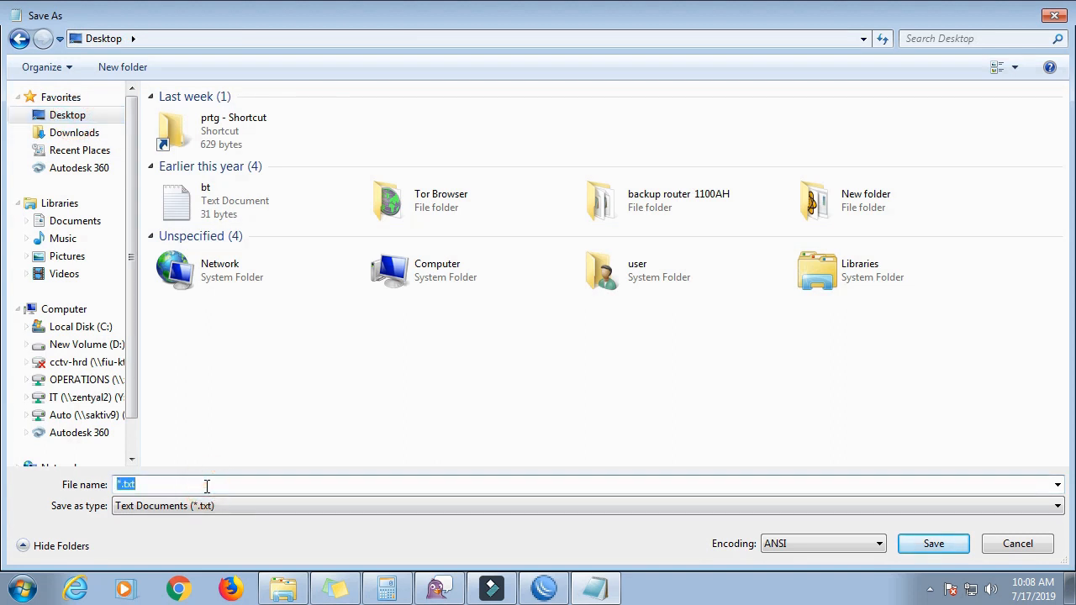
type("backup")
key("BackSpace")
type("p ")
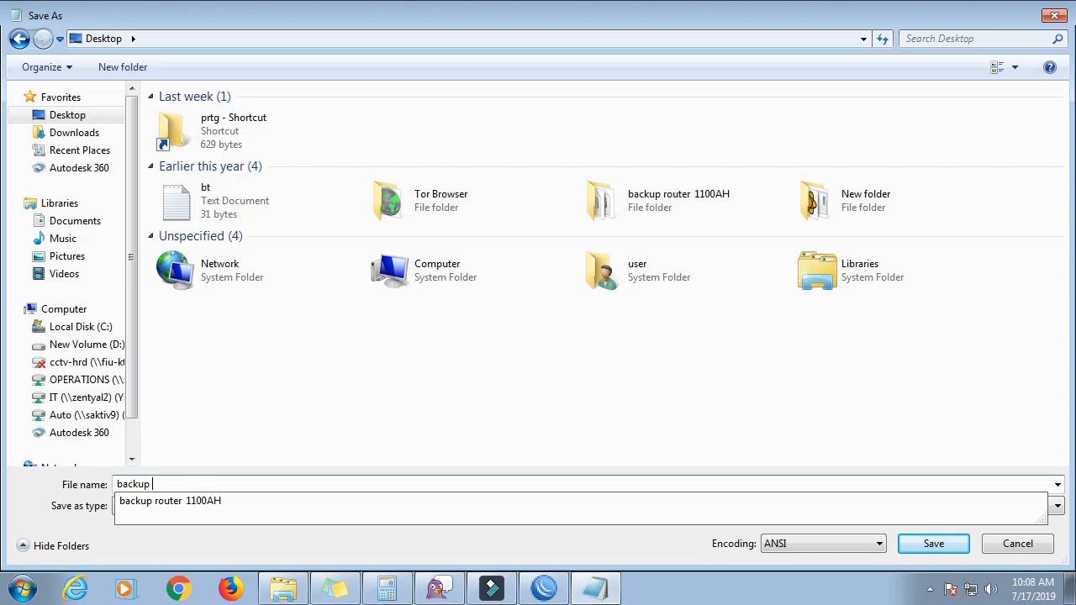
type("mikrotik config")
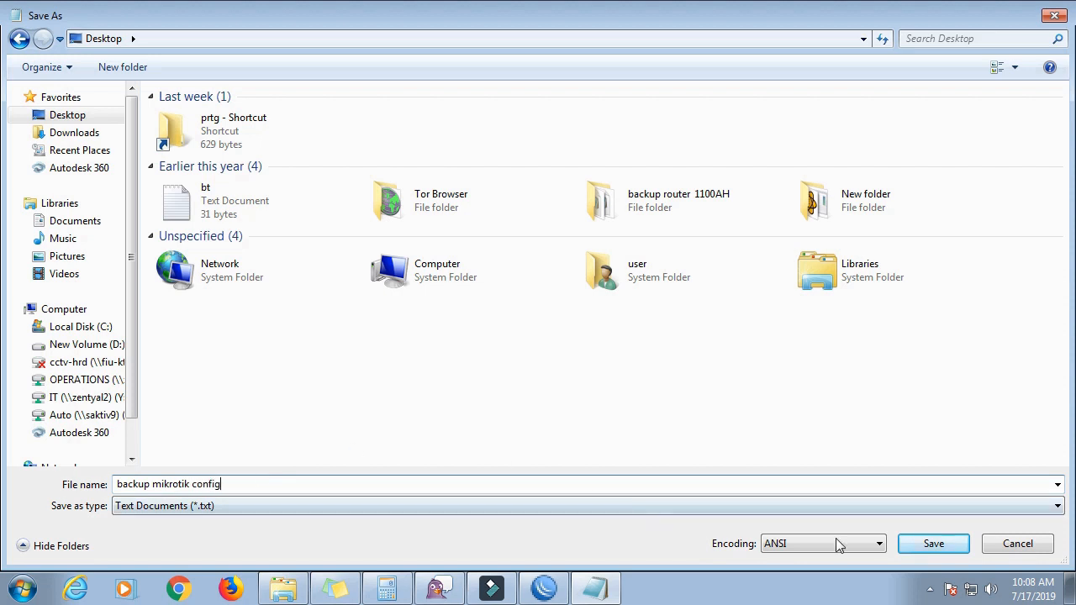
left_click(933, 543)
- Review the saved script text, highlighting the recipient address in the e-mail send line, and close the document
left_click(643, 99)
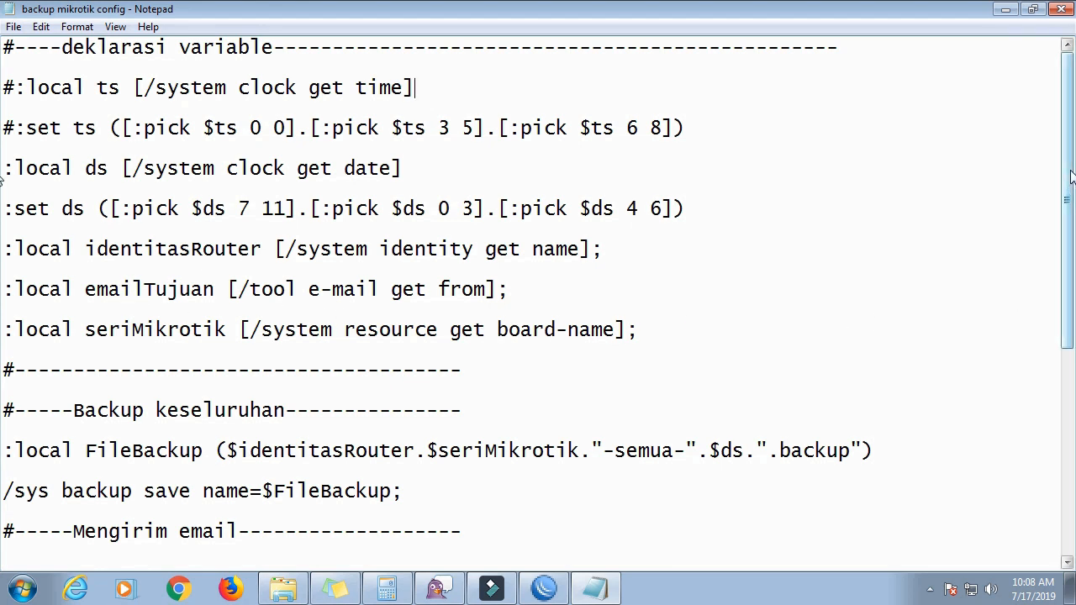
left_click_drag(1068, 168, 1073, 349)
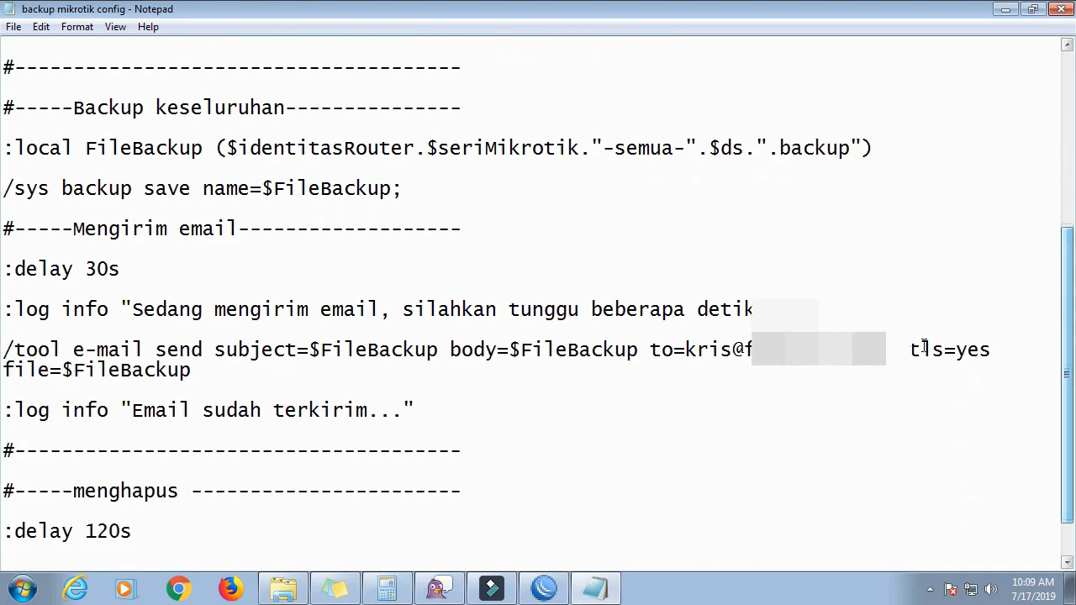
left_click_drag(687, 348, 886, 349)
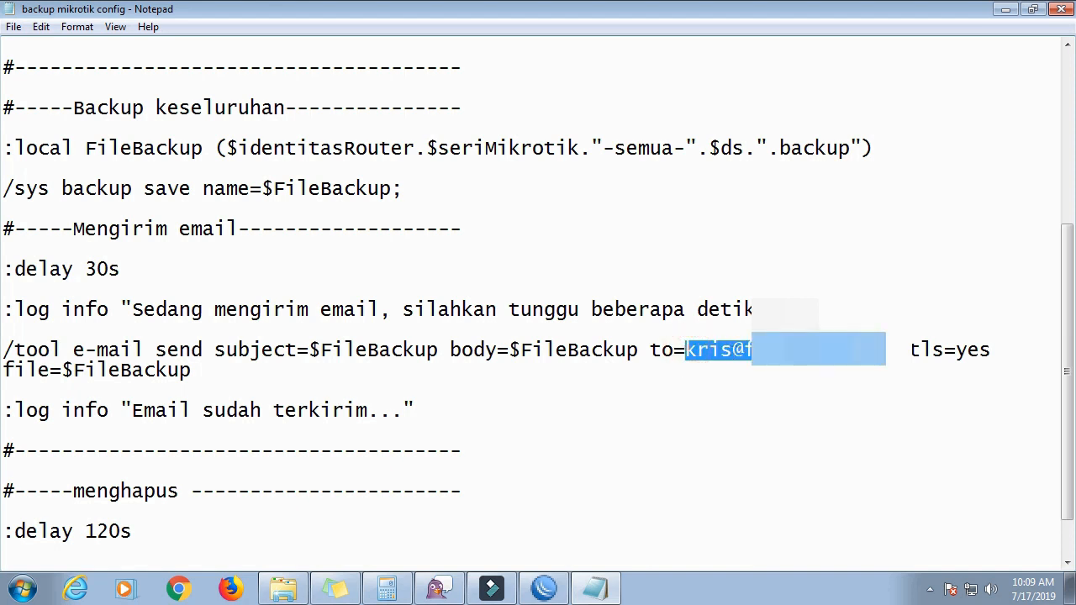
double_click(687, 349)
left_click(687, 348)
left_click_drag(686, 348, 885, 349)
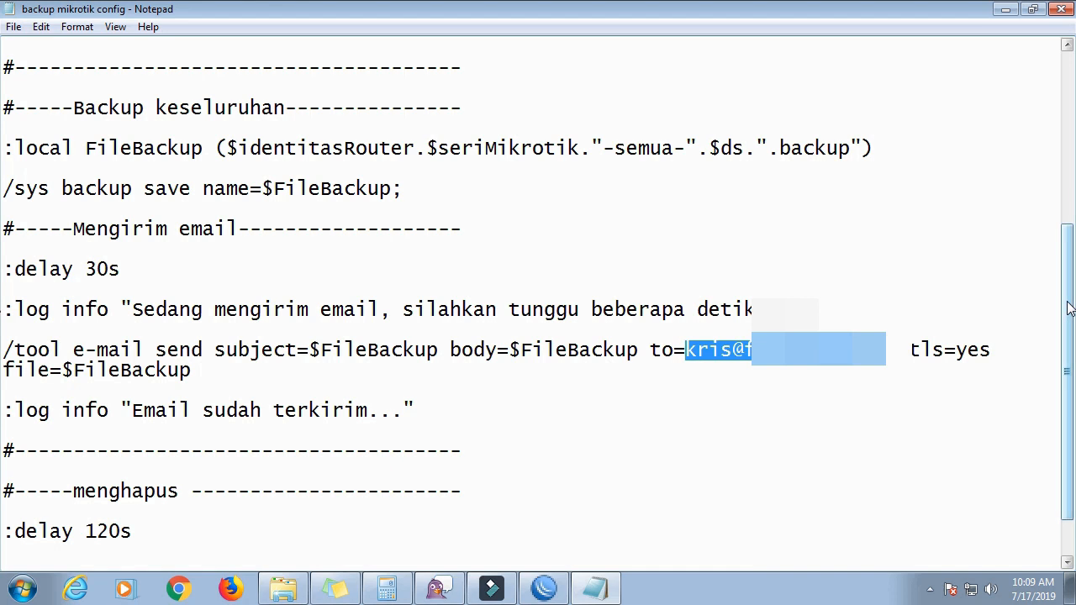
left_click_drag(1067, 264, 1066, 297)
left_click_drag(1075, 338, 1074, 116)
left_click(1061, 9)
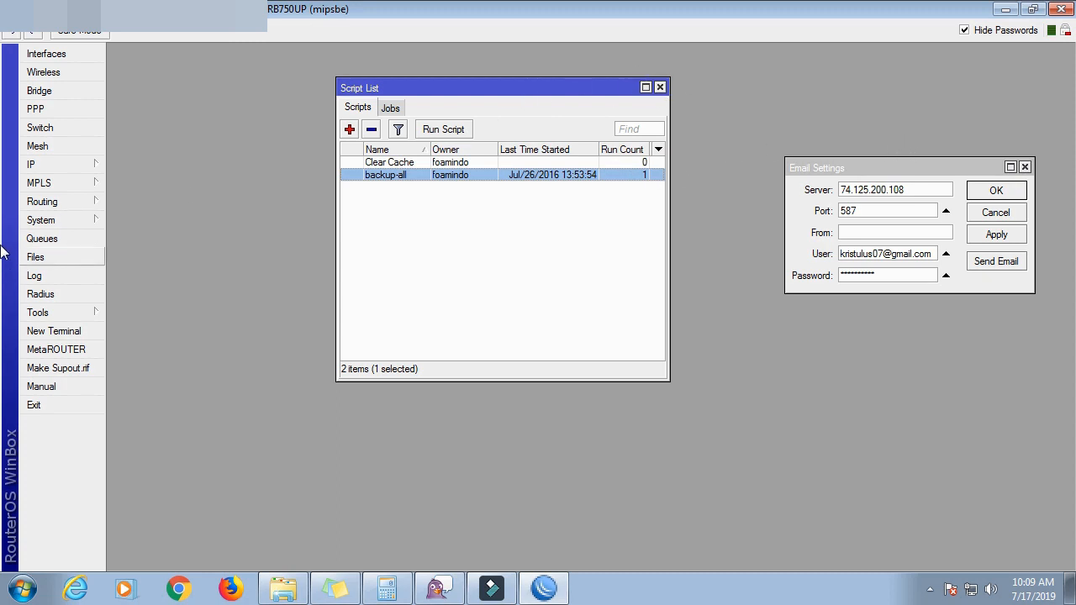
- Open the router's Scheduler and look at a blank new schedule form, cancelling it without creating an entry
left_click(76, 219)
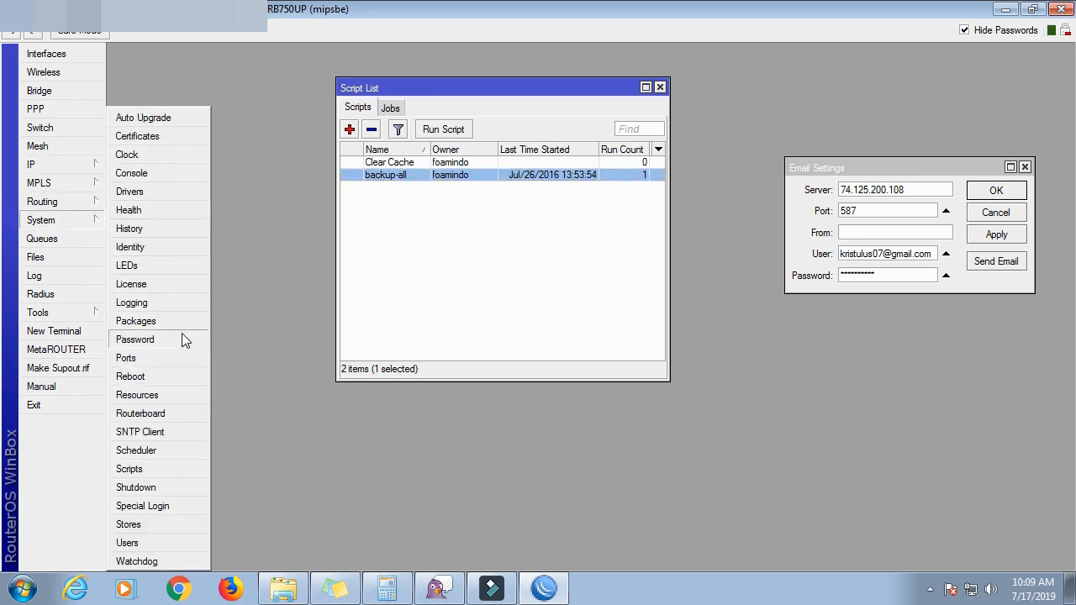
left_click(160, 451)
left_click_drag(694, 257, 854, 231)
left_click(648, 324)
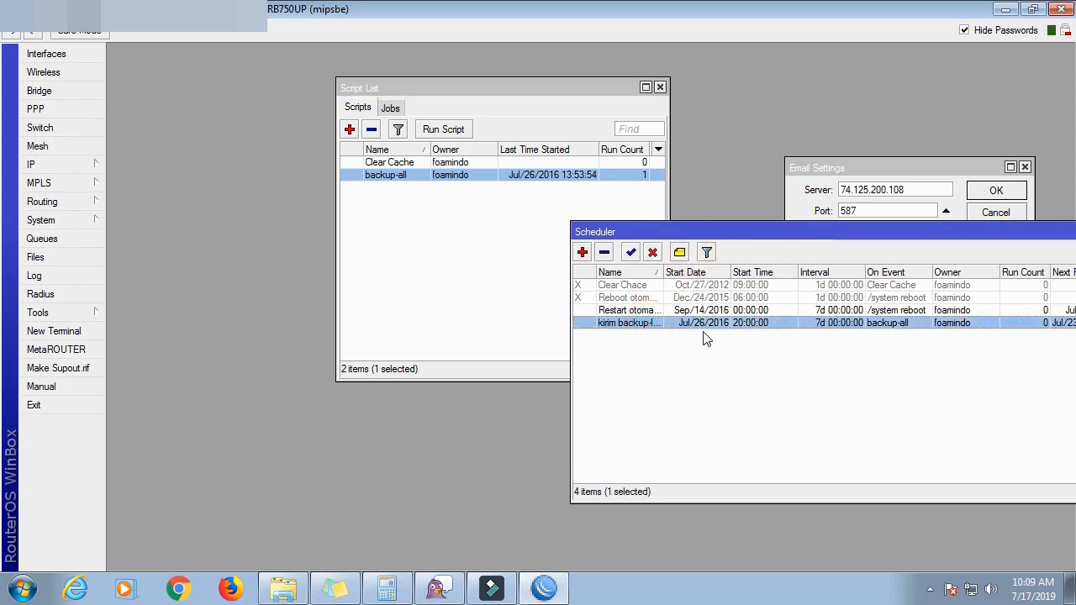
left_click_drag(789, 233, 652, 216)
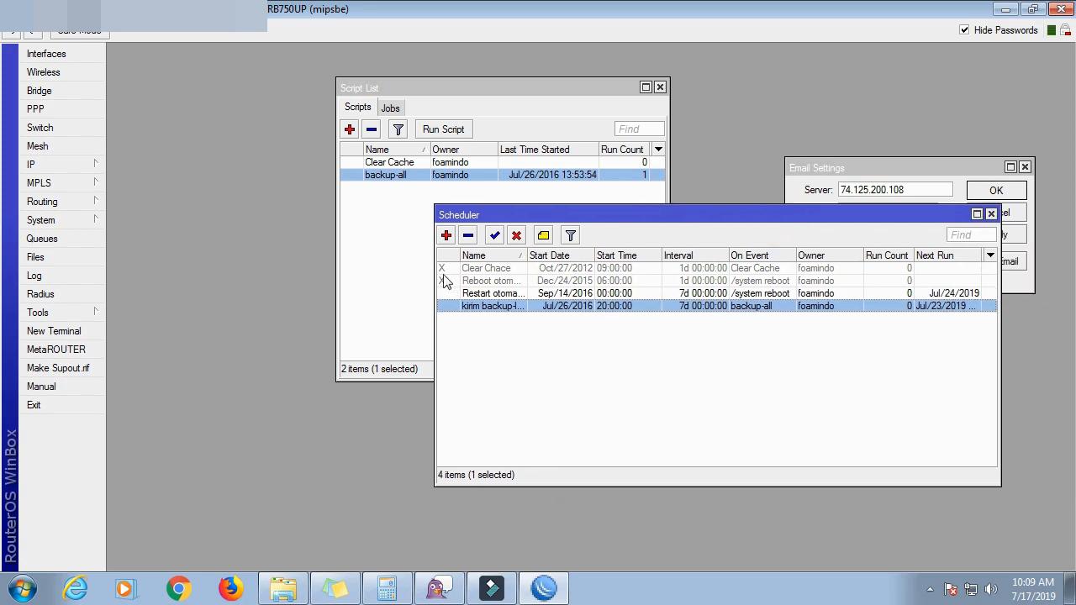
left_click(445, 235)
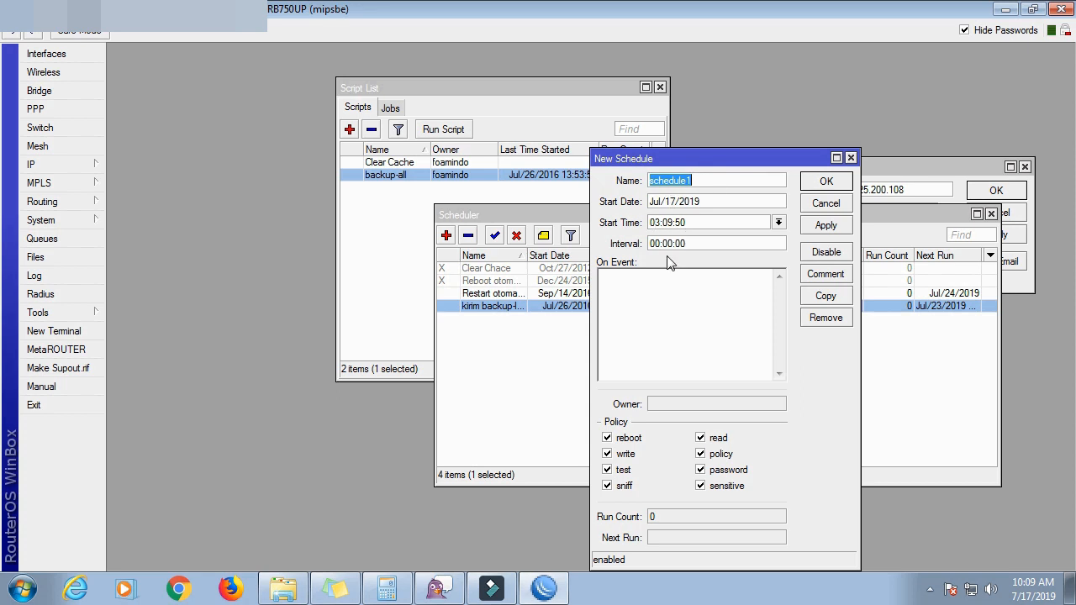
left_click(825, 205)
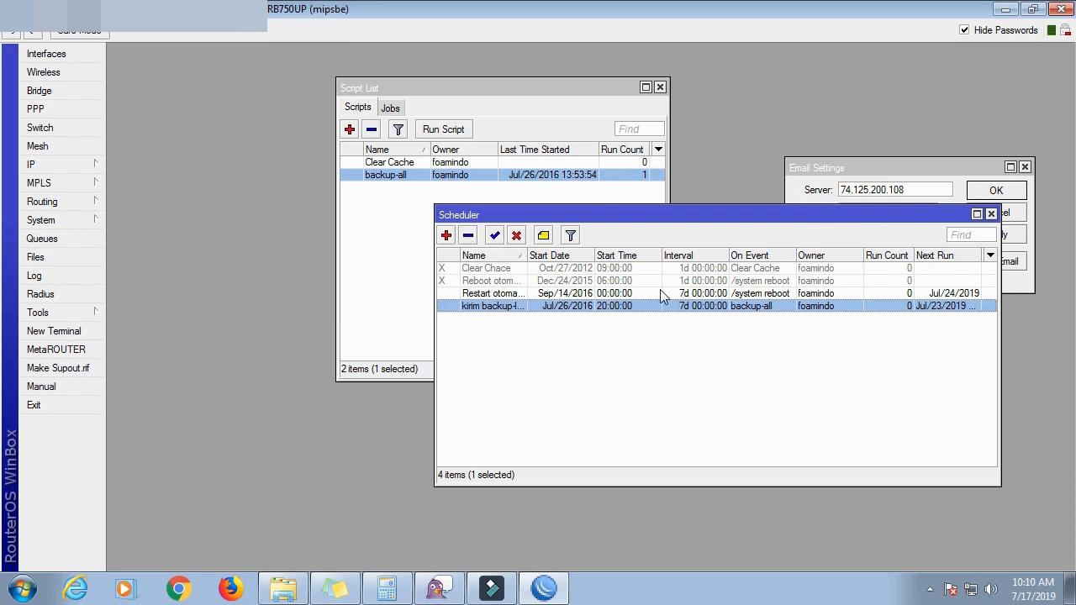
- Examine the Restart otomatis schedule and a blank new schedule form, closing both without changes
left_click(552, 293)
double_click(552, 293)
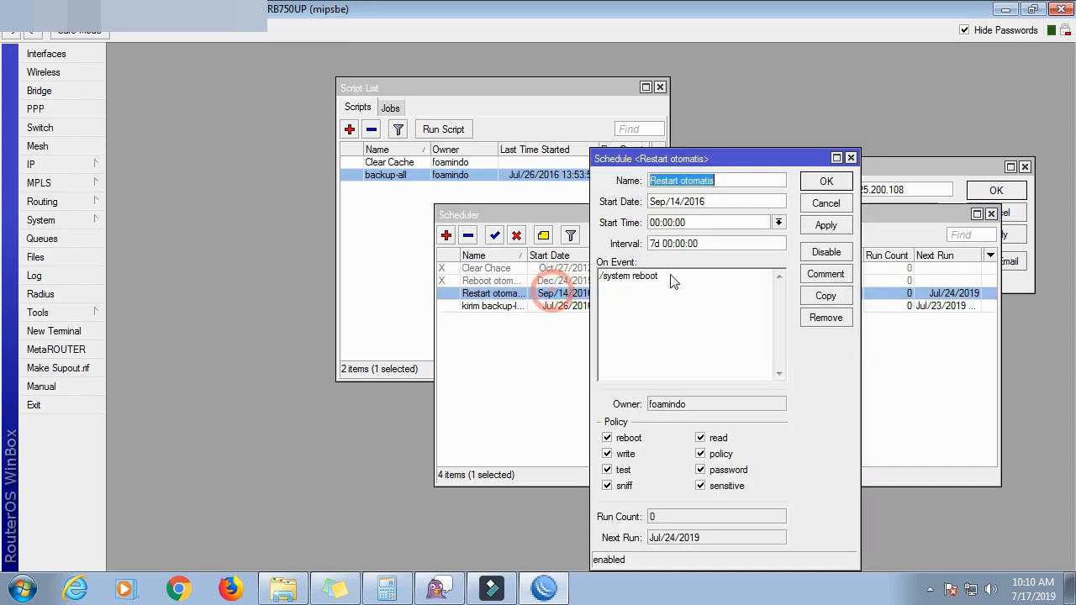
double_click(670, 182)
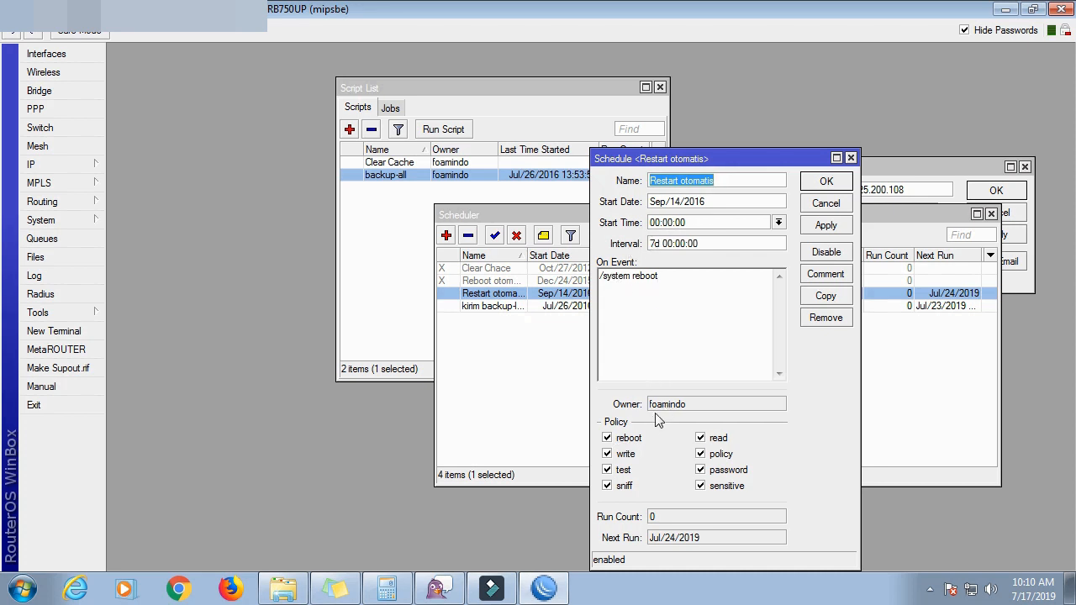
left_click(818, 208)
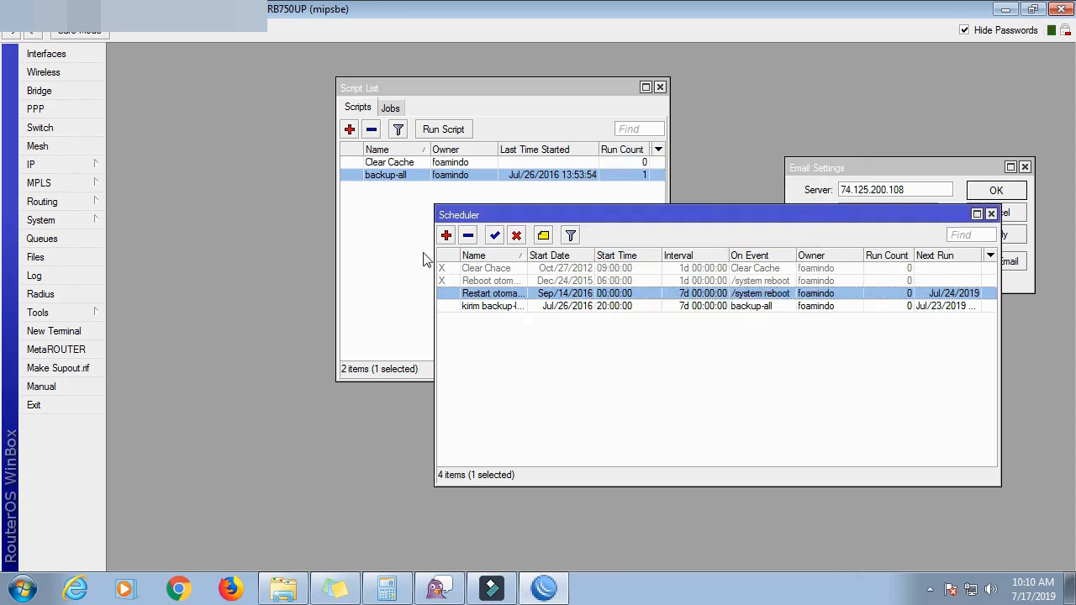
left_click(447, 236)
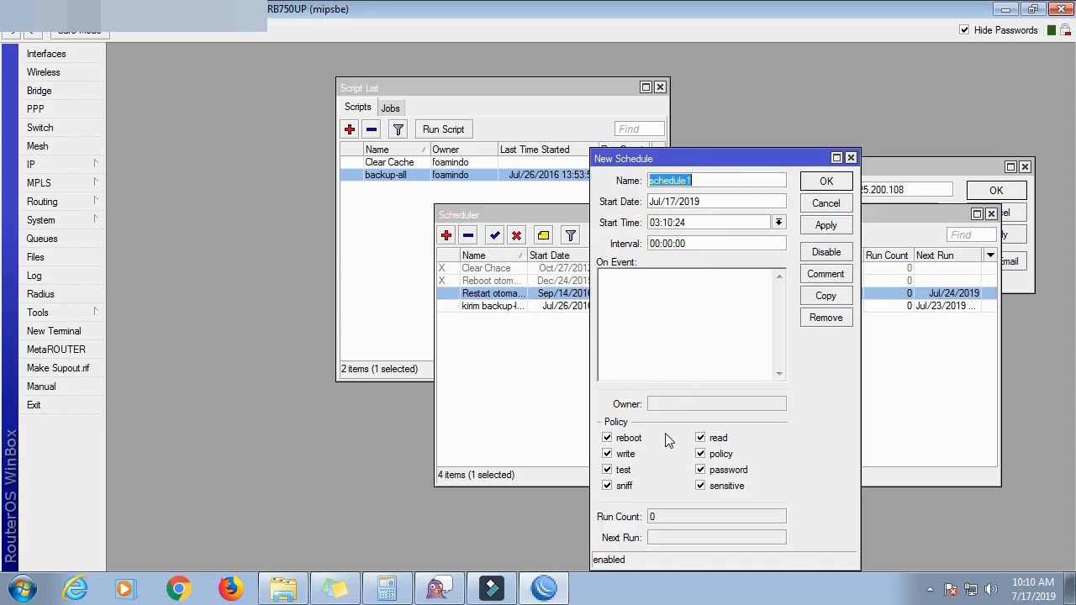
left_click(850, 158)
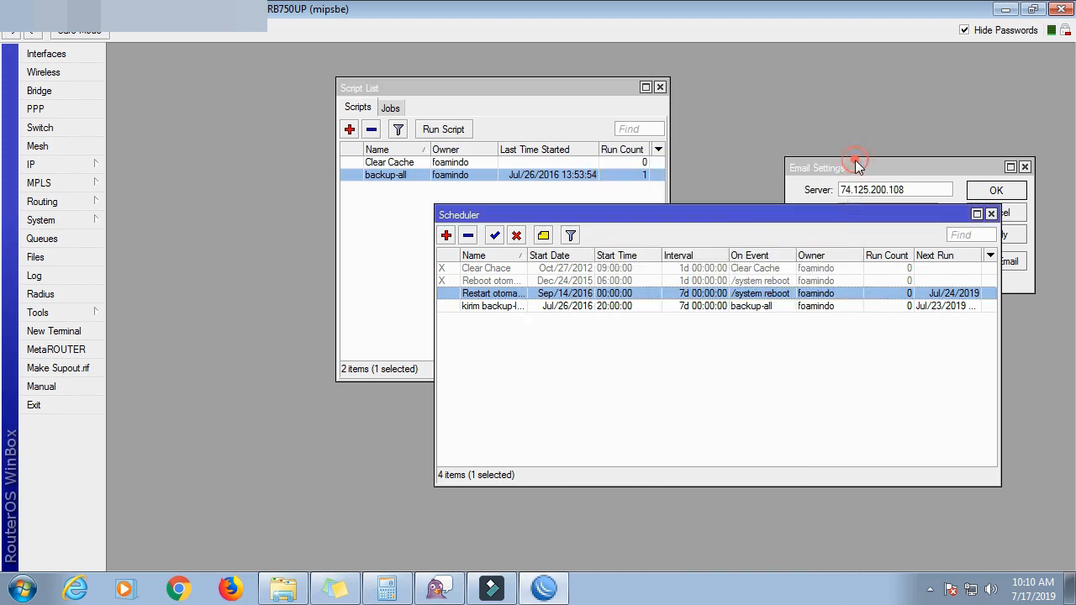
- Open the kirim backup-lewat e-mail schedule and examine its timing and its On Event script name
left_click(514, 307)
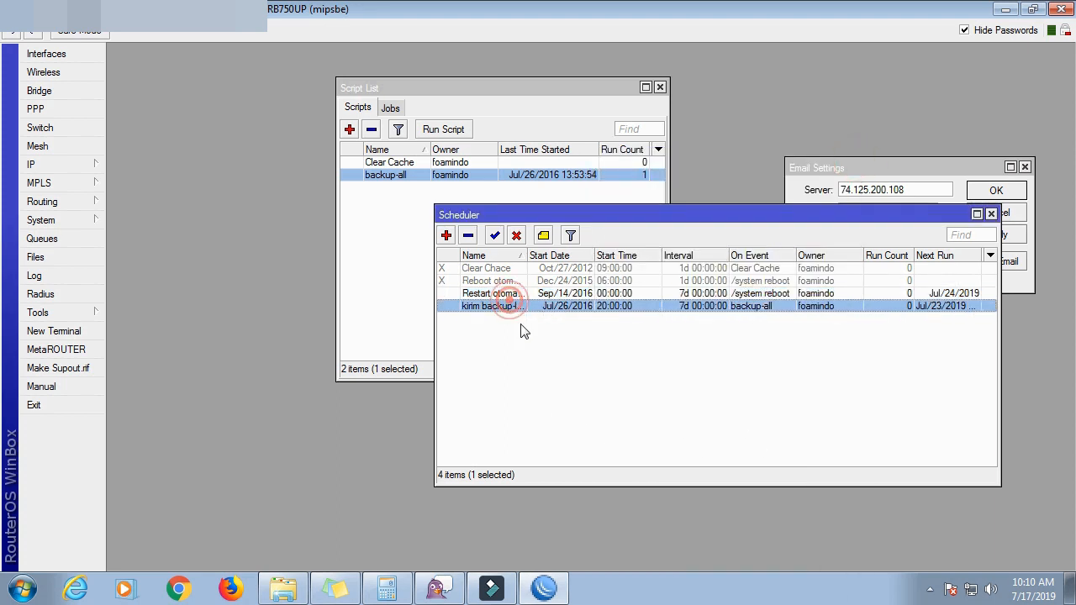
double_click(529, 307)
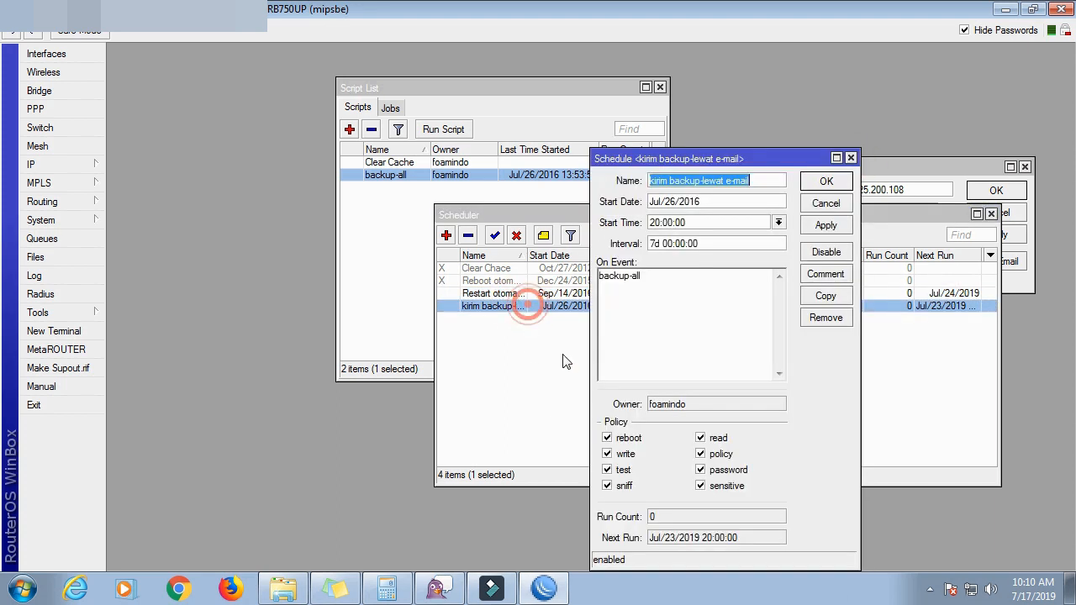
left_click(653, 284)
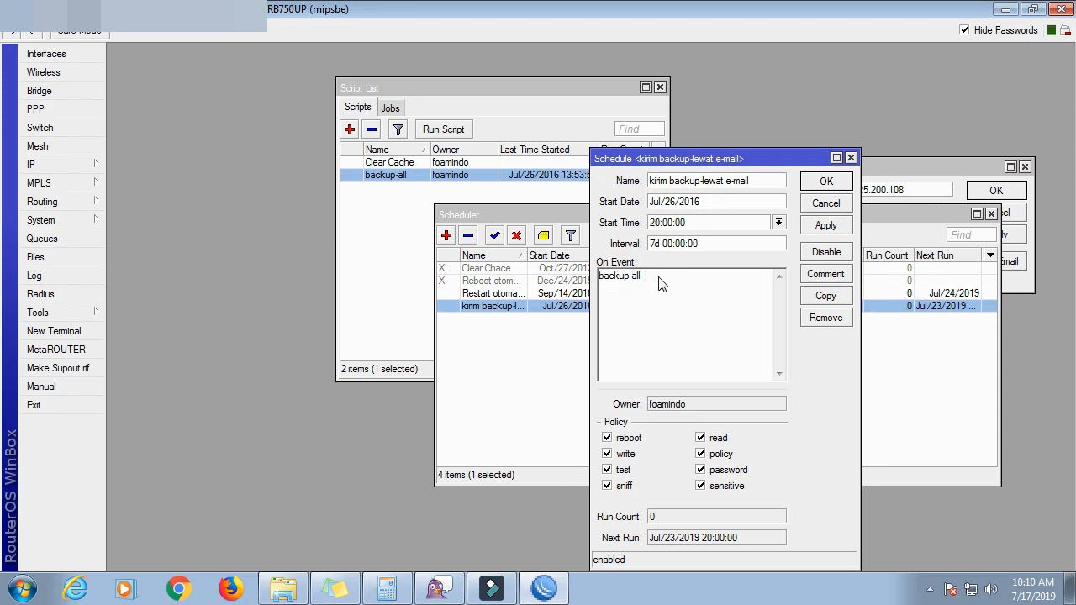
double_click(620, 274)
left_click(620, 274)
- Arrange the schedule and Scheduler windows to compare the On Event entry with the script name in the script list
left_click_drag(743, 156, 526, 216)
left_click_drag(828, 214, 1071, 229)
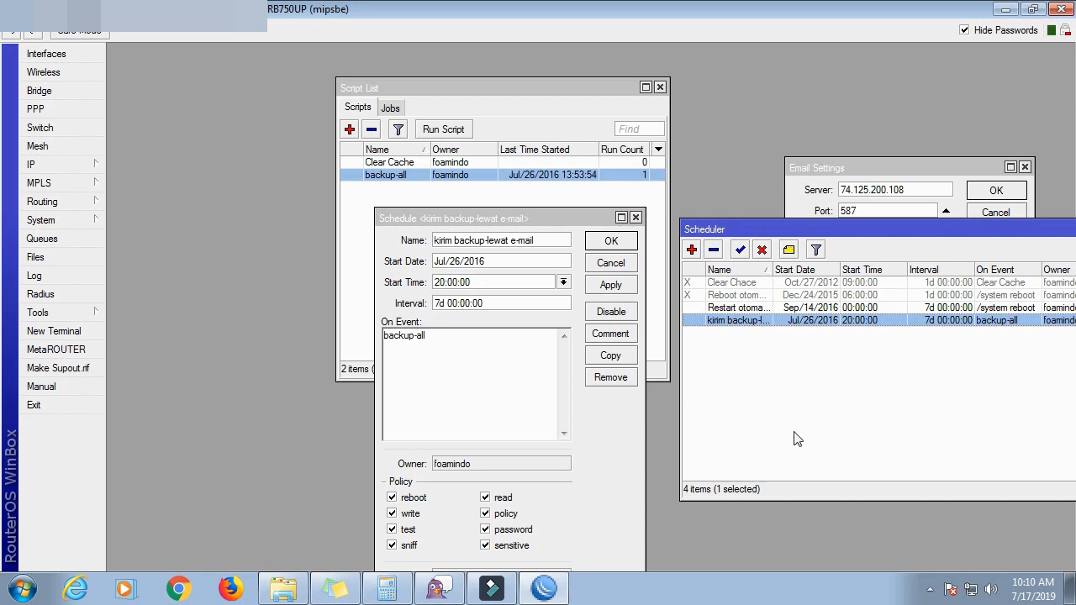
double_click(402, 339)
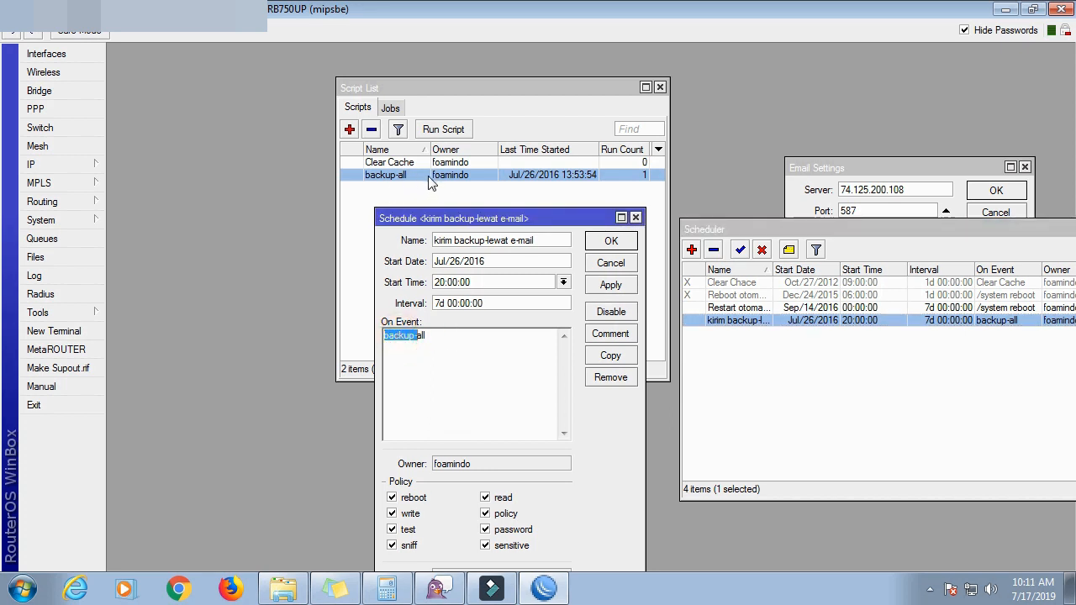
left_click_drag(522, 221, 403, 221)
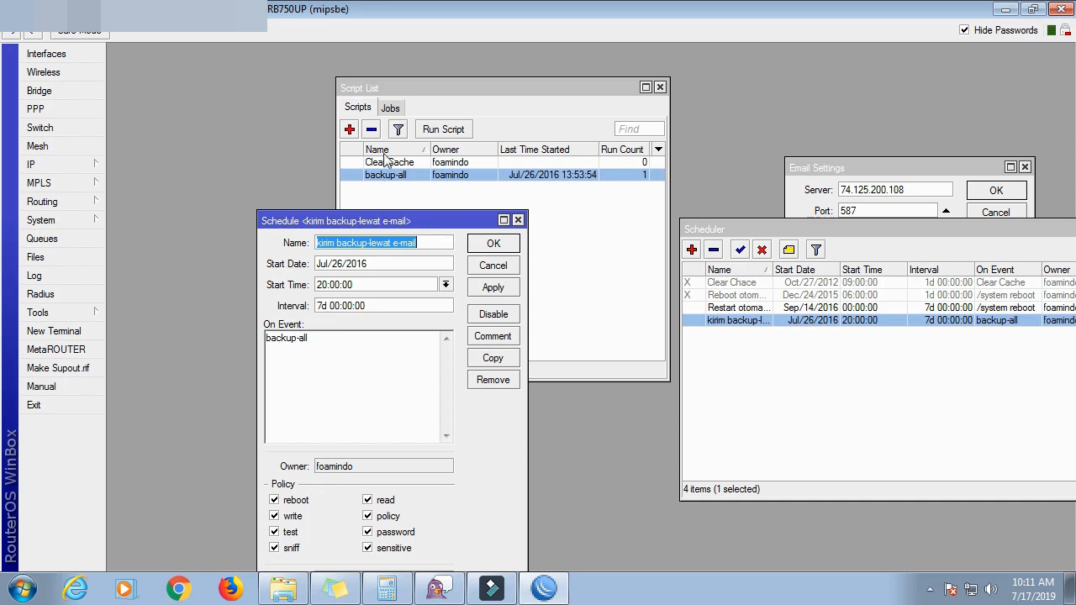
- Close the Scheduler, Email Settings, schedule and script list windows, then minimize WinBox and refresh the desktop
left_click_drag(820, 231, 822, 151)
left_click(957, 148)
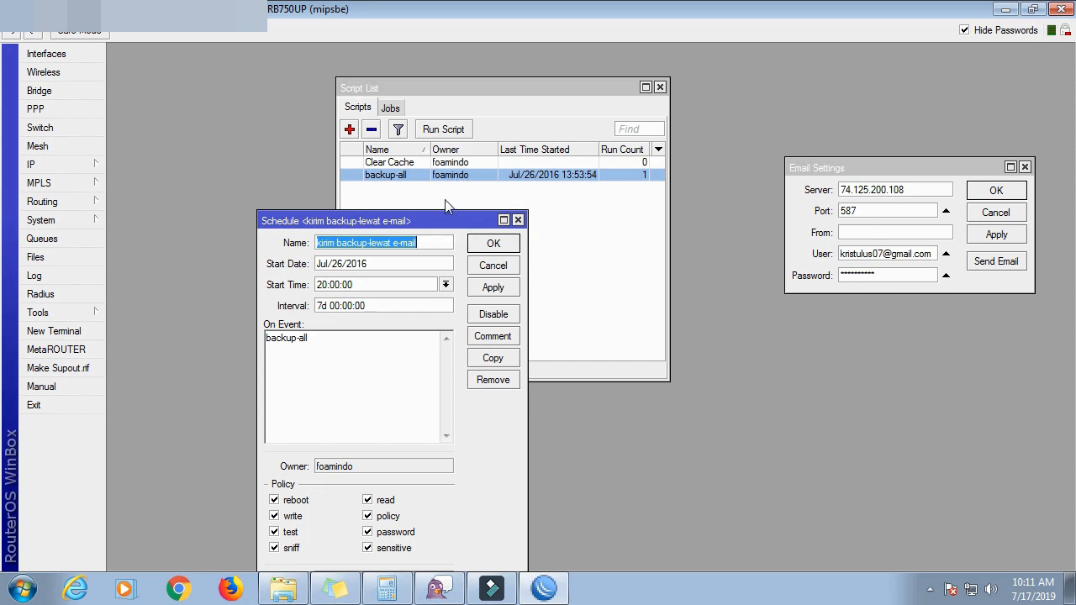
left_click(1025, 166)
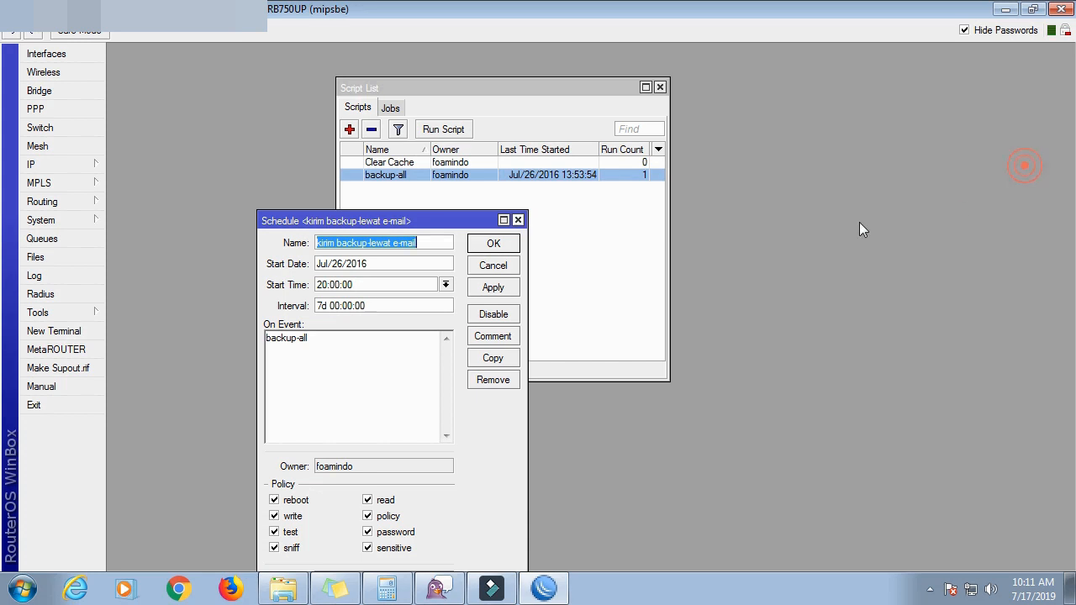
left_click(518, 221)
left_click(660, 87)
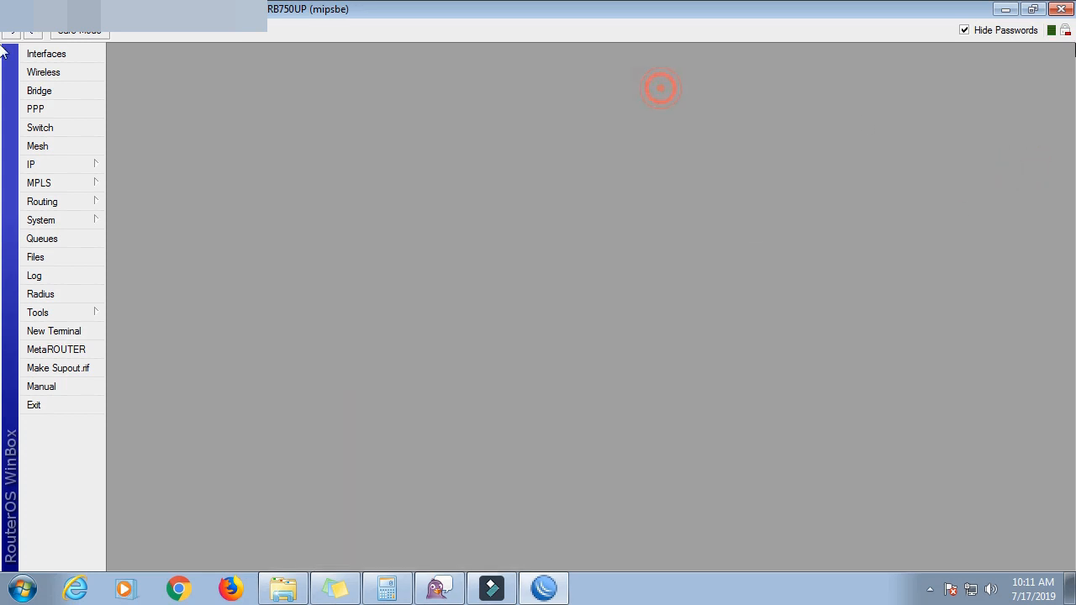
left_click(1007, 10)
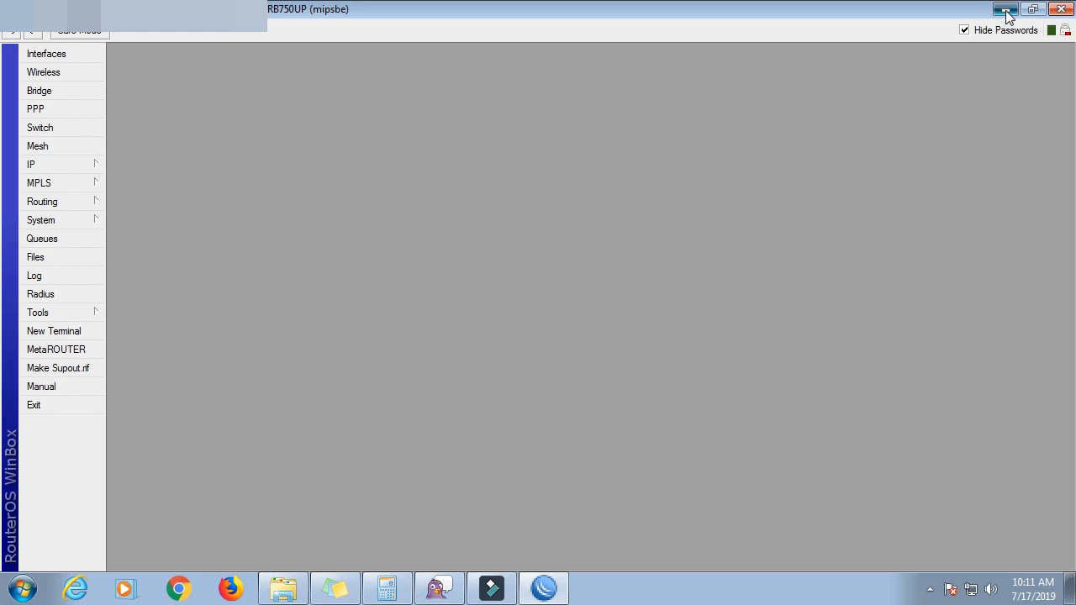
right_click(410, 159)
left_click(445, 205)
left_click(231, 591)
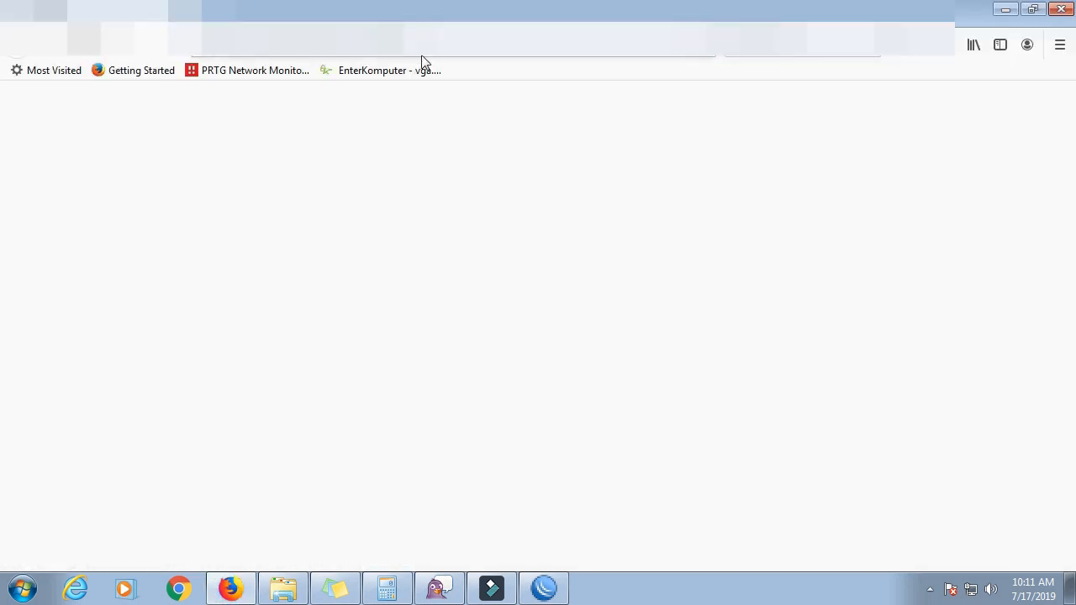
left_click(609, 322)
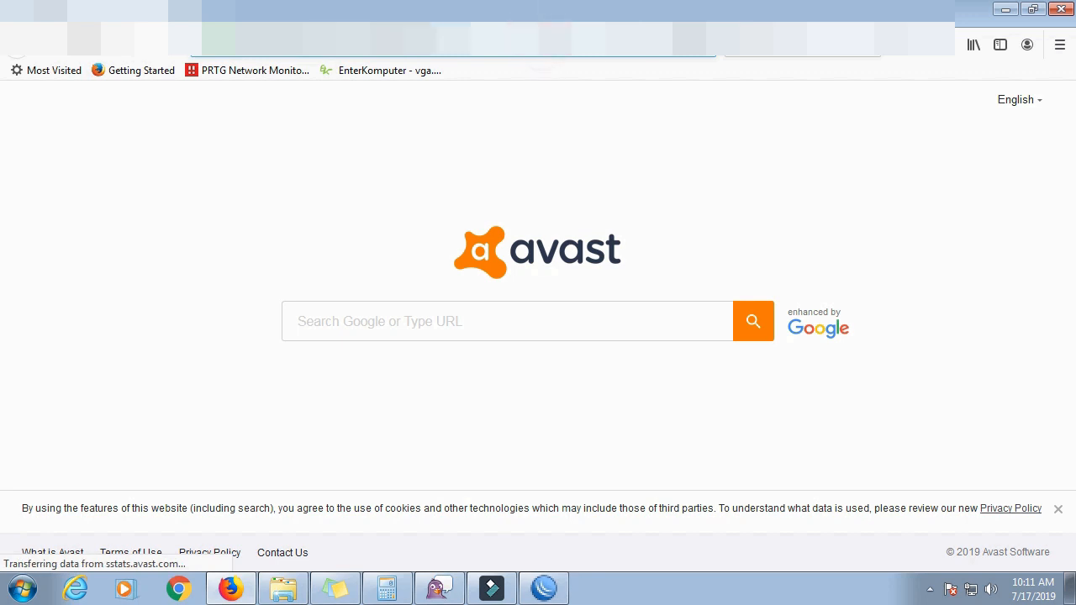
left_click(1061, 9)
- Switch to Google Chrome
left_click(184, 595)
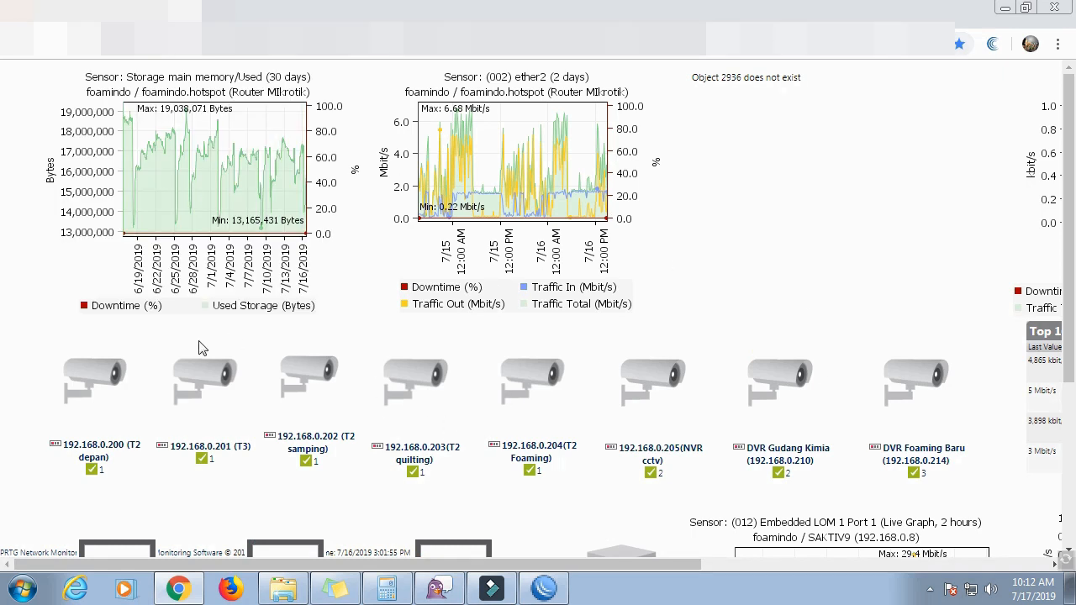
- Open foamindo.com/webmail in a new browser tab and begin entering the mailbox's e-mail address to log in
left_click(216, 13)
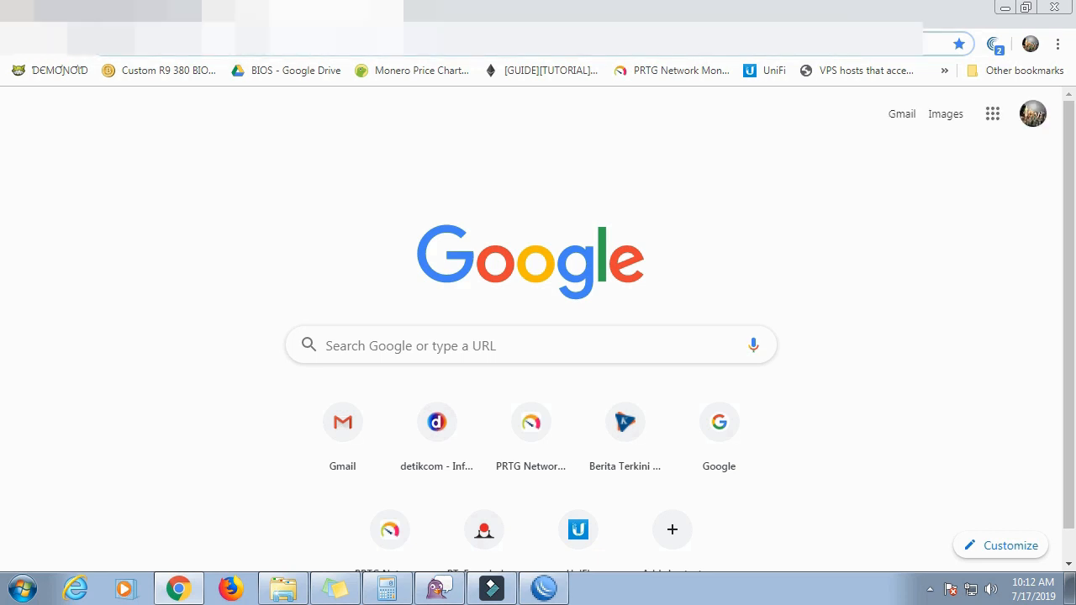
type("mail")
key("BackSpace")
key("BackSpace")
key("BackSpace")
key("BackSpace")
type("foam")
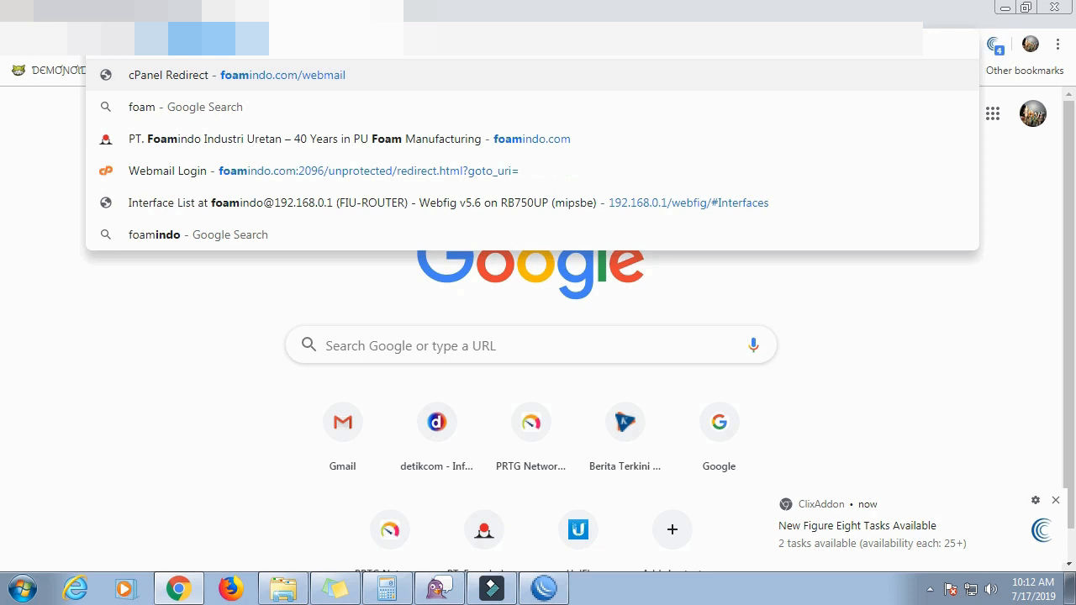
key("Return")
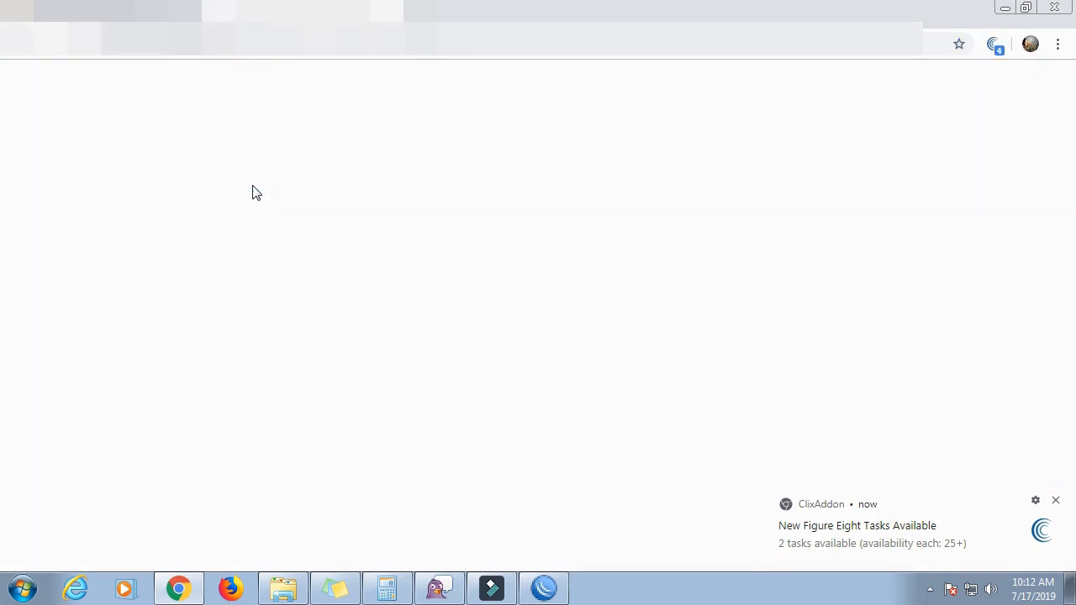
left_click(509, 290)
type("k")
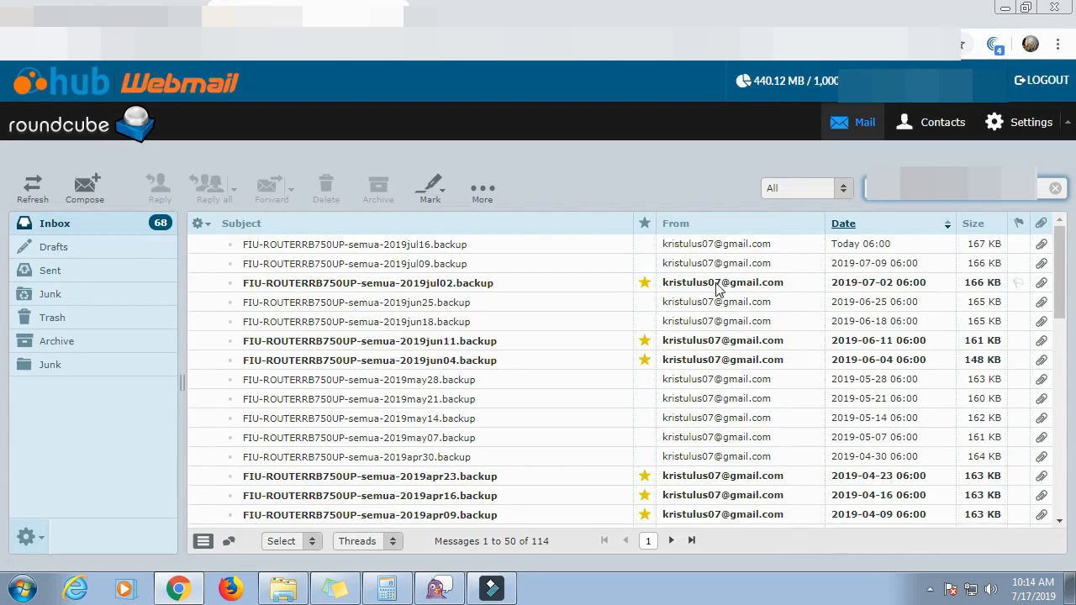
- Examine the dates and times of the most recent router backup e-mails in the inbox
scroll(713, 345, "down", 3)
scroll(710, 347, "up", 3)
left_click(840, 245)
left_click(919, 263)
left_click(916, 282)
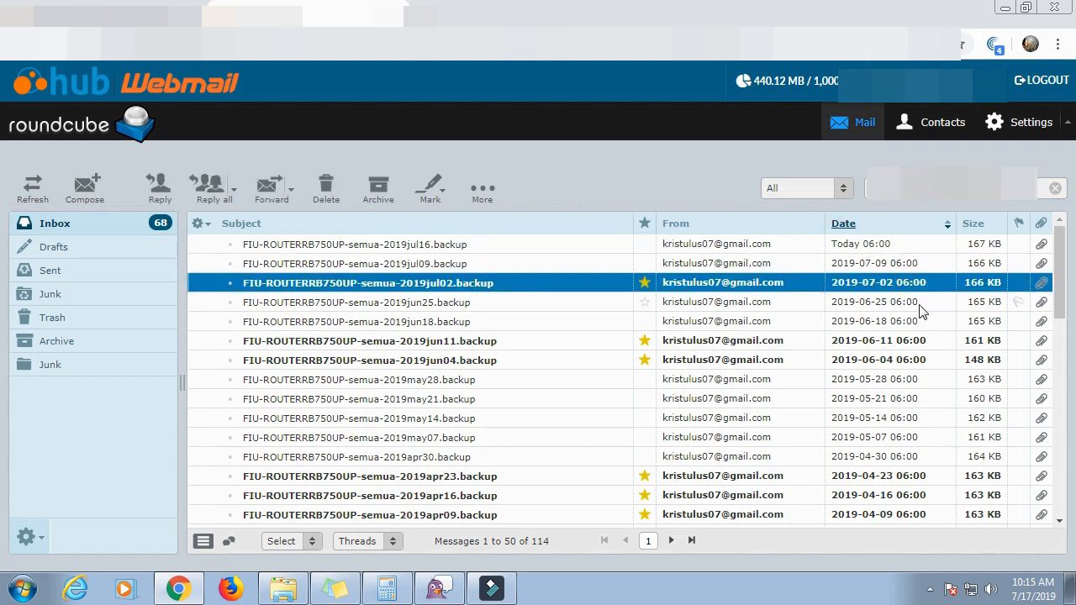
left_click(919, 304)
left_click(922, 342)
left_click(903, 360)
- Look through the older router backup e-mails and return to the newest entries to check their dates and subjects
scroll(889, 412, "down", 2)
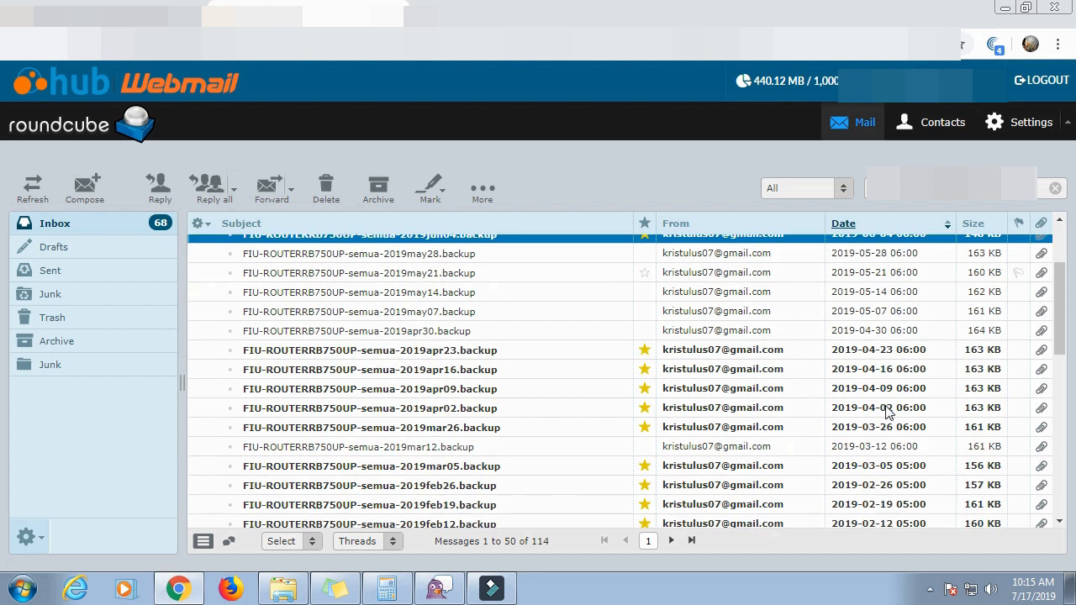
scroll(888, 411, "down", 1)
scroll(895, 432, "down", 8)
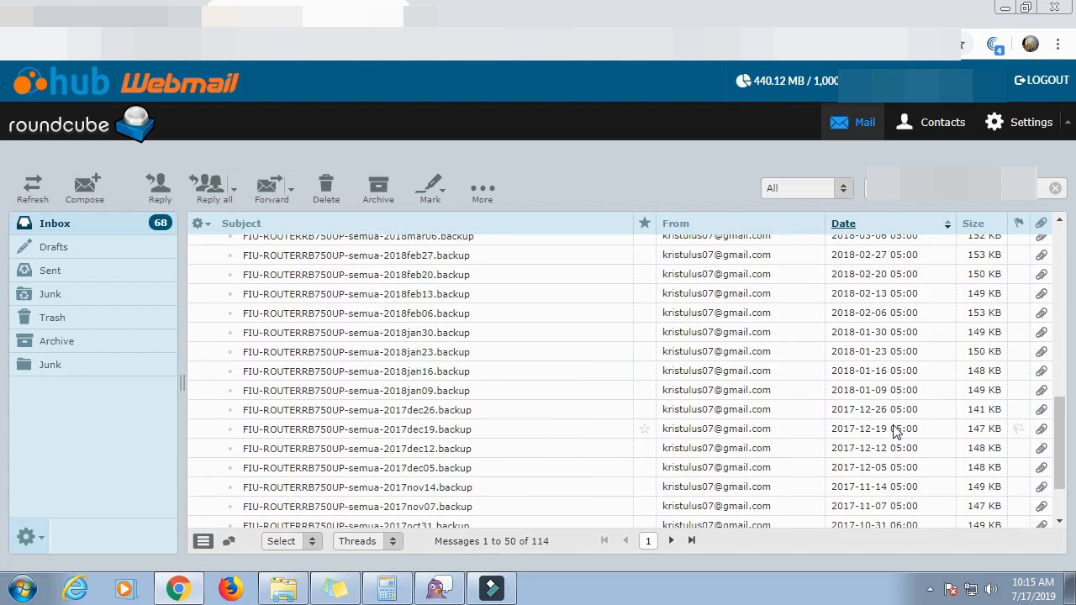
scroll(895, 425, "up", 10)
left_click(857, 249)
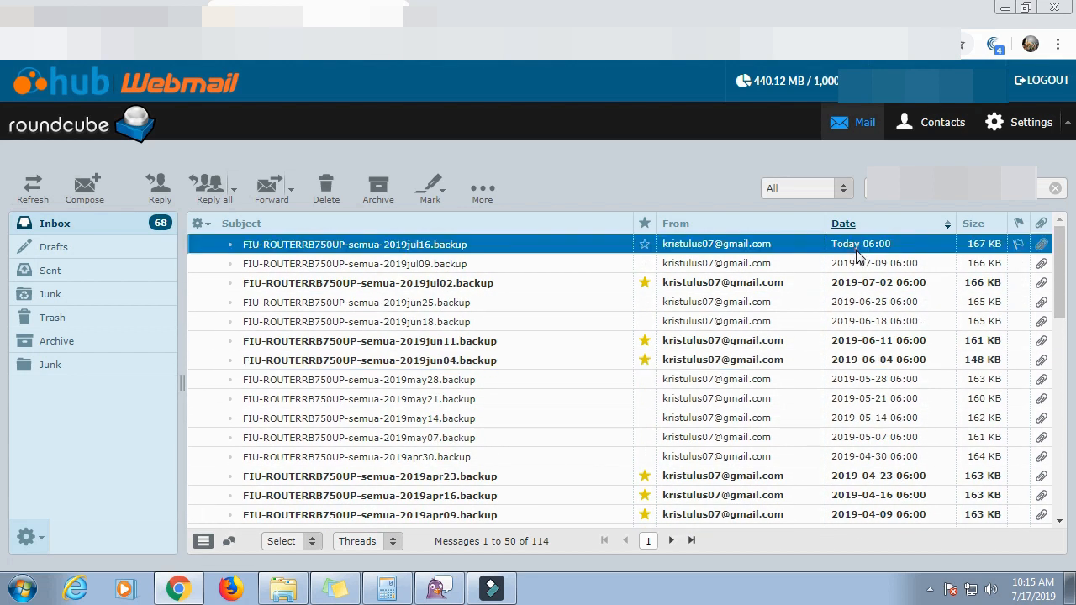
left_click(470, 282)
left_click(472, 301)
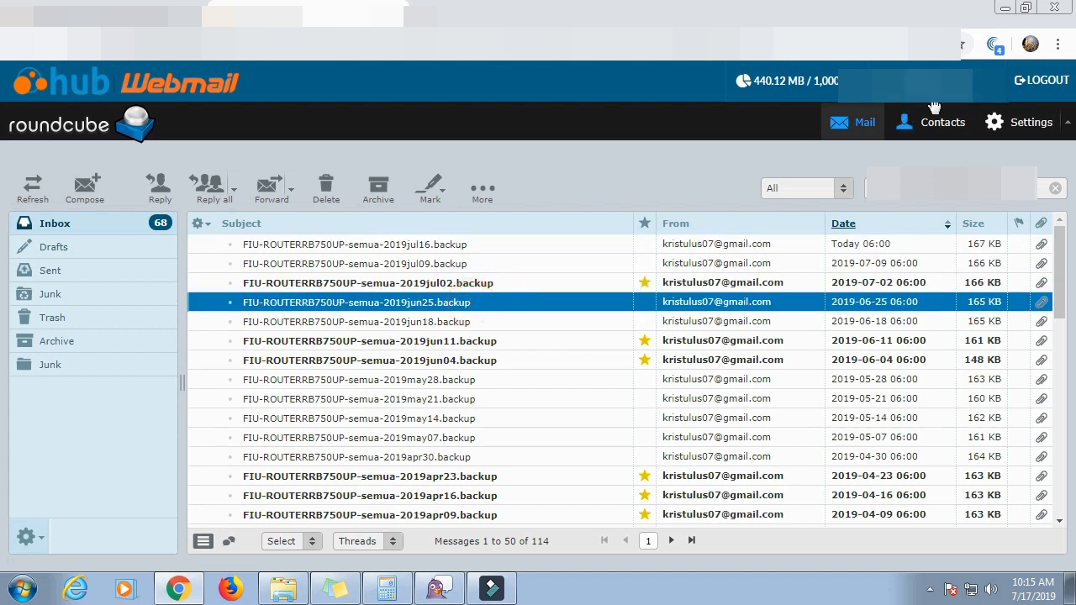
- Log out of the webmail and minimize the browser window
left_click(1042, 80)
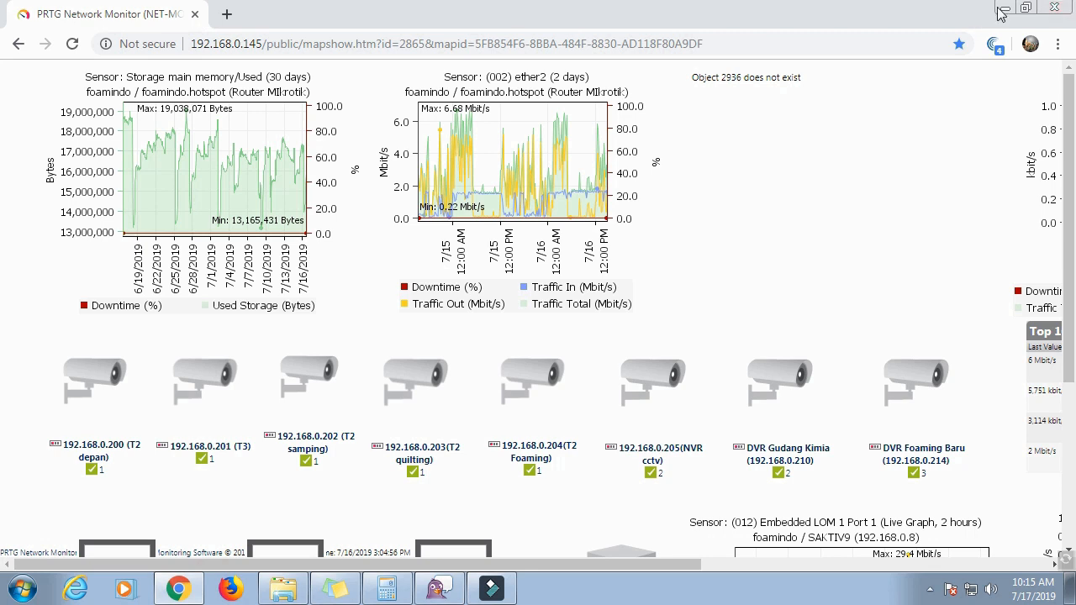
left_click(1002, 10)
right_click(549, 123)
left_click(585, 164)
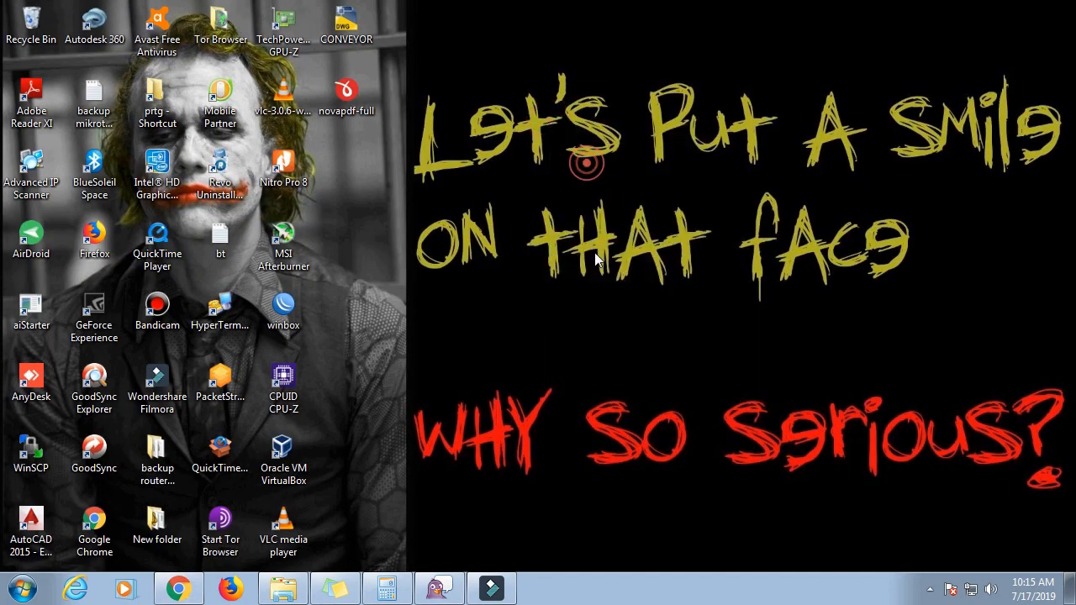
left_click(494, 588)
right_click(522, 277)
left_click(589, 318)
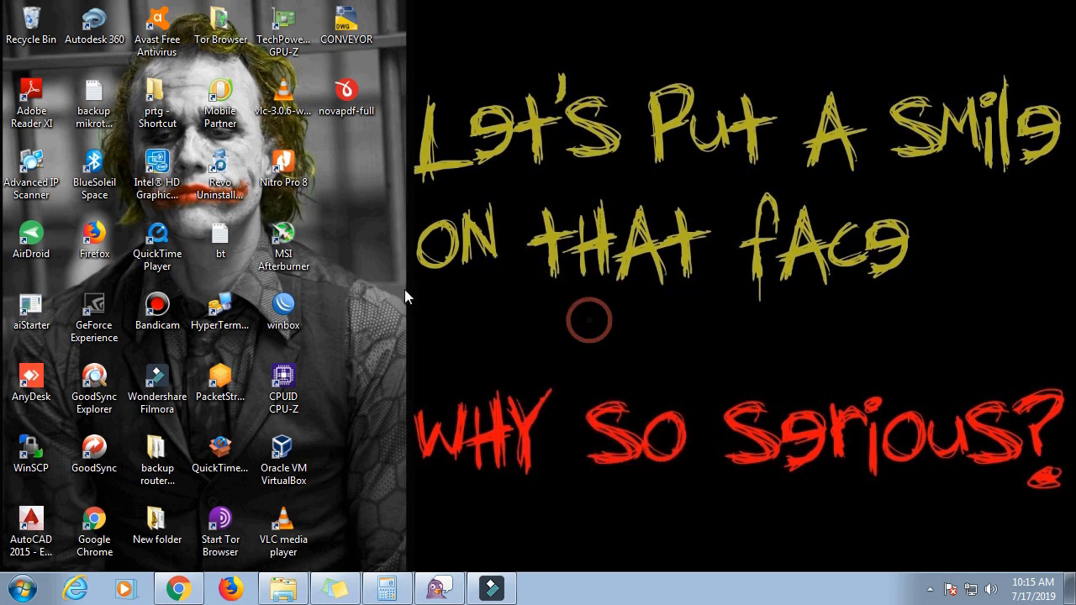